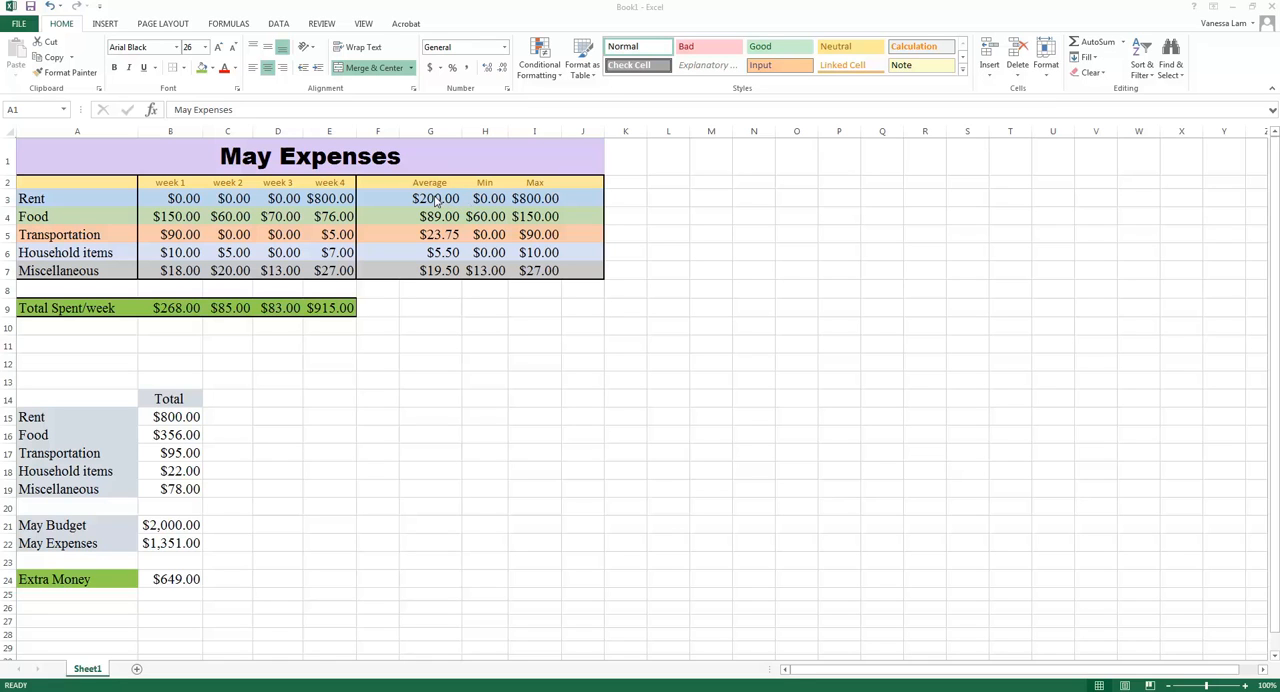
Examine the formulas behind the Rent average, minimum and maximum, the week 1 and week 2 totals, and Extra Money.
click(436, 199)
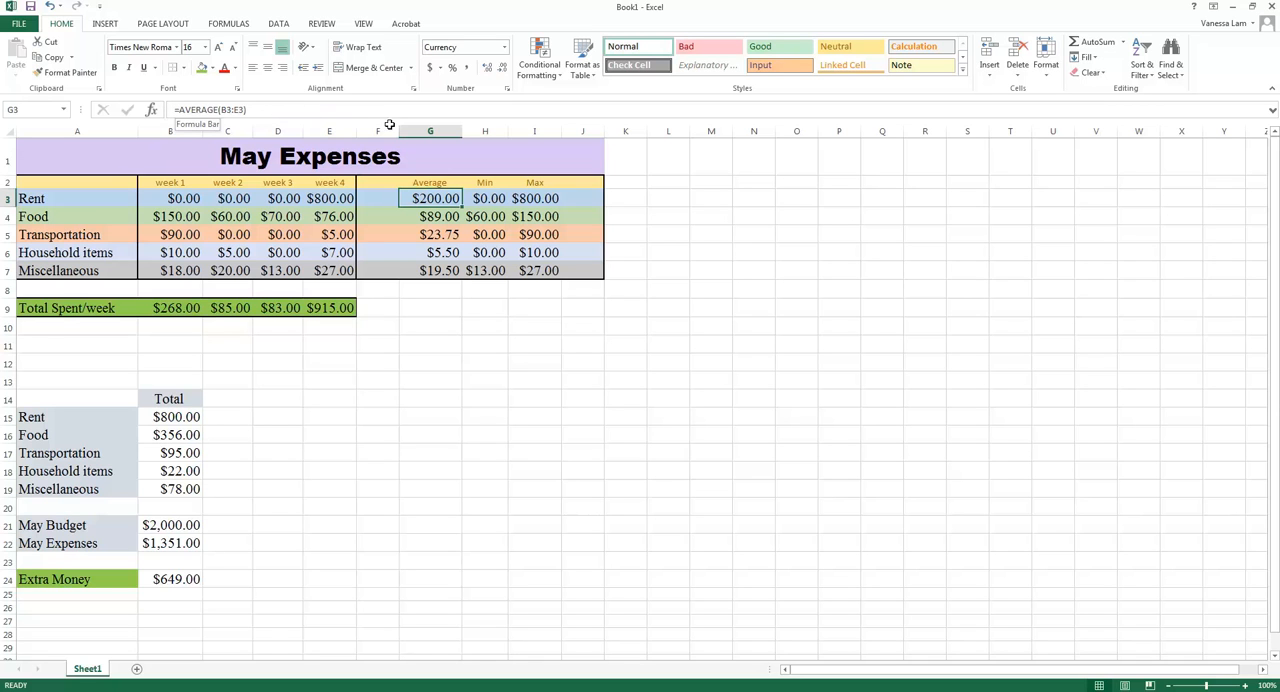
click(488, 198)
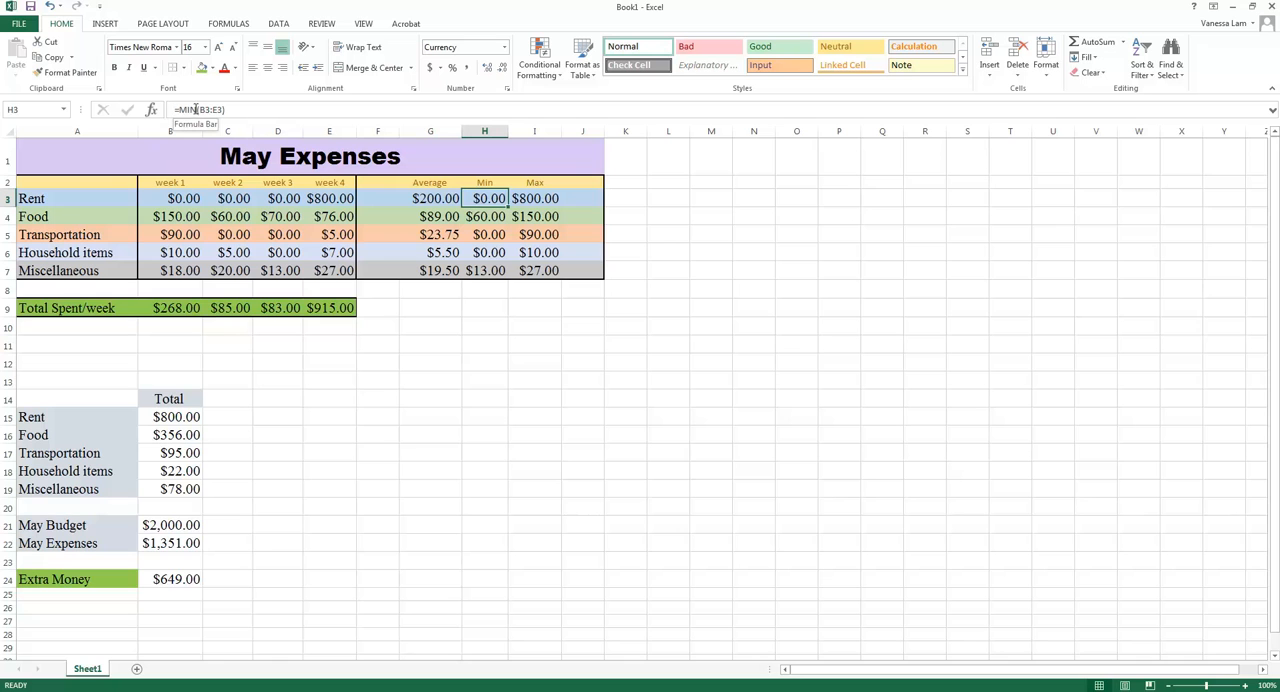
click(537, 200)
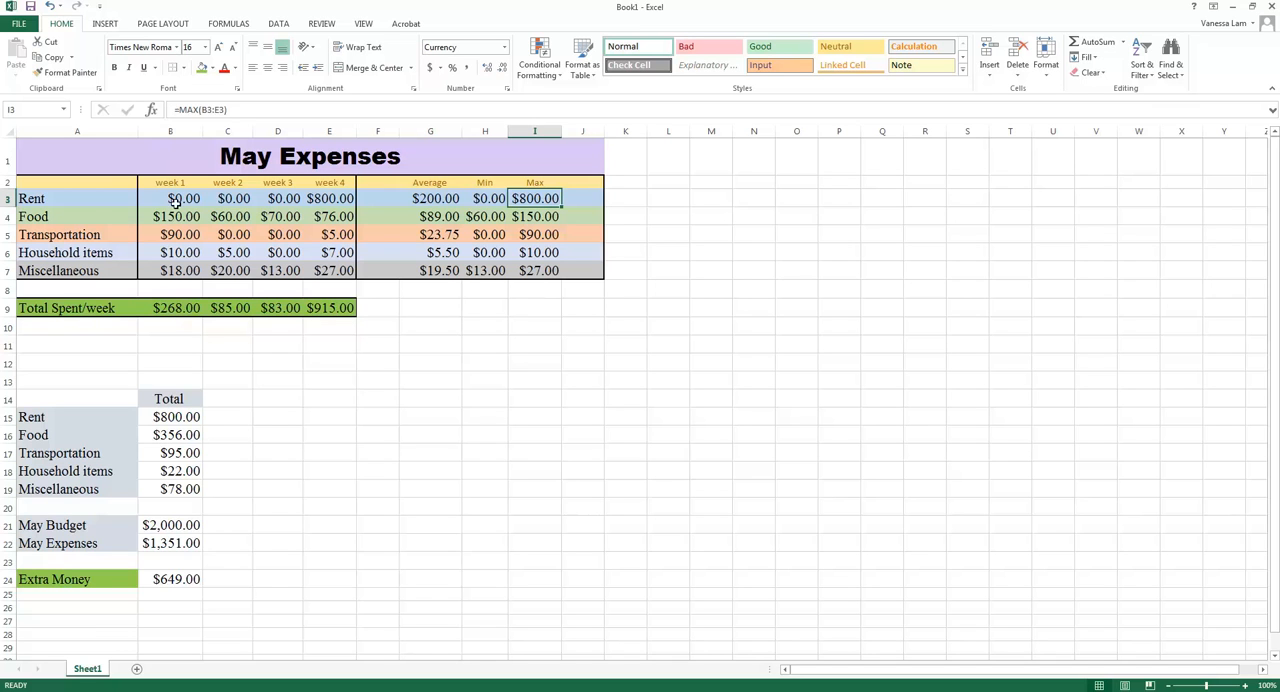
click(179, 299)
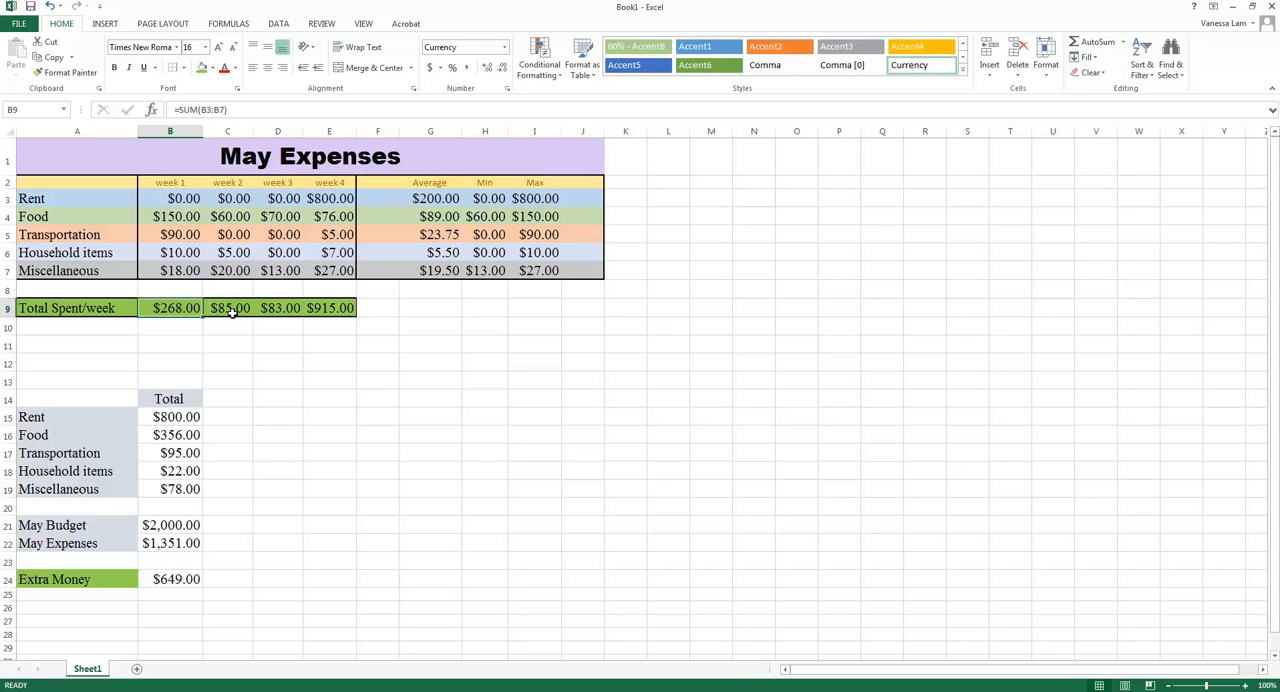
click(231, 309)
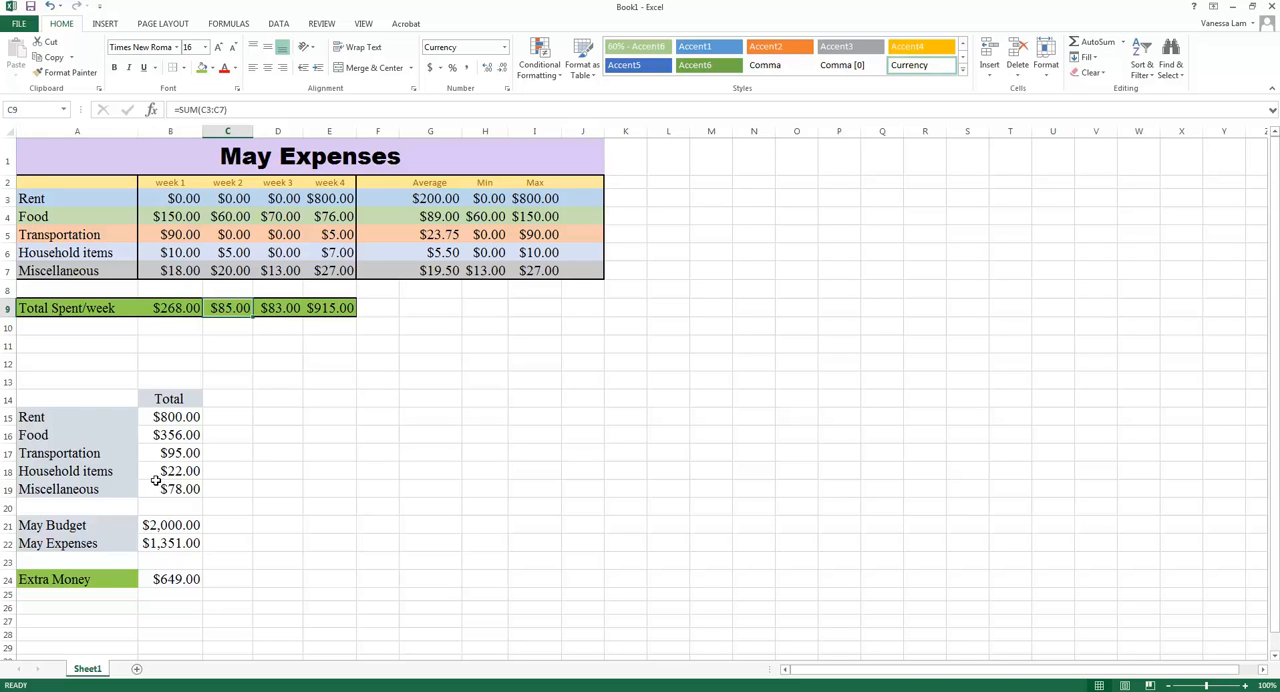
click(145, 580)
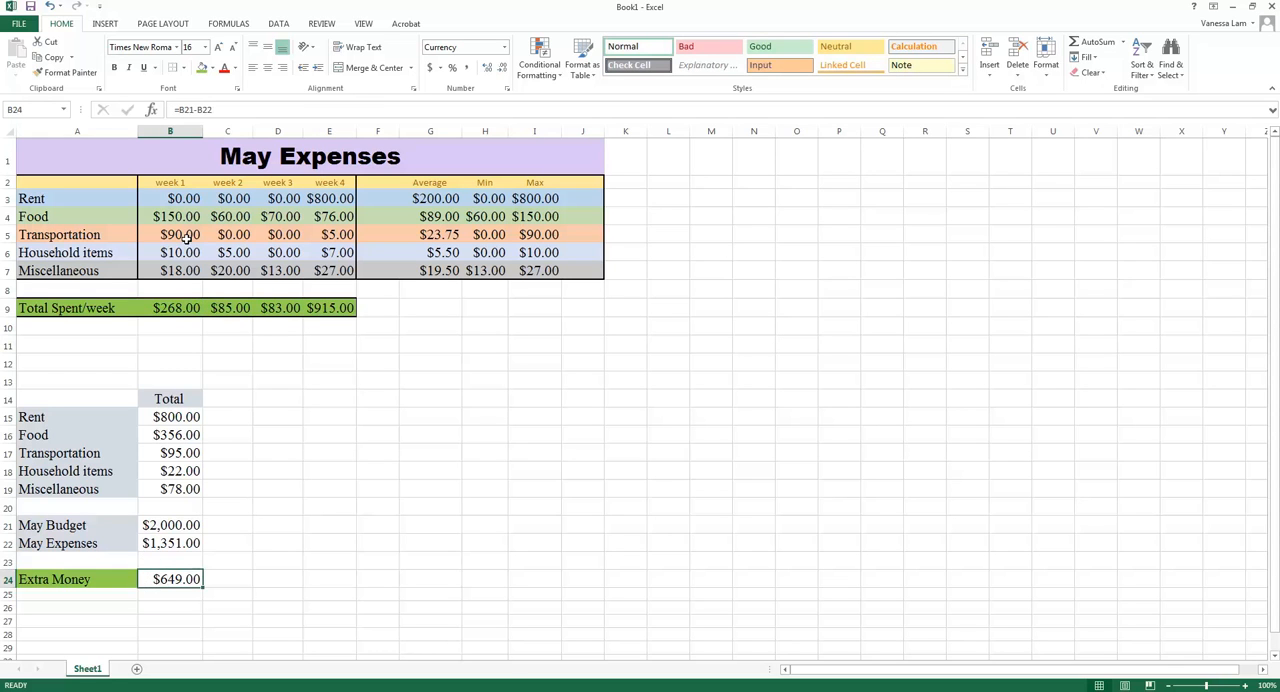
click(185, 111)
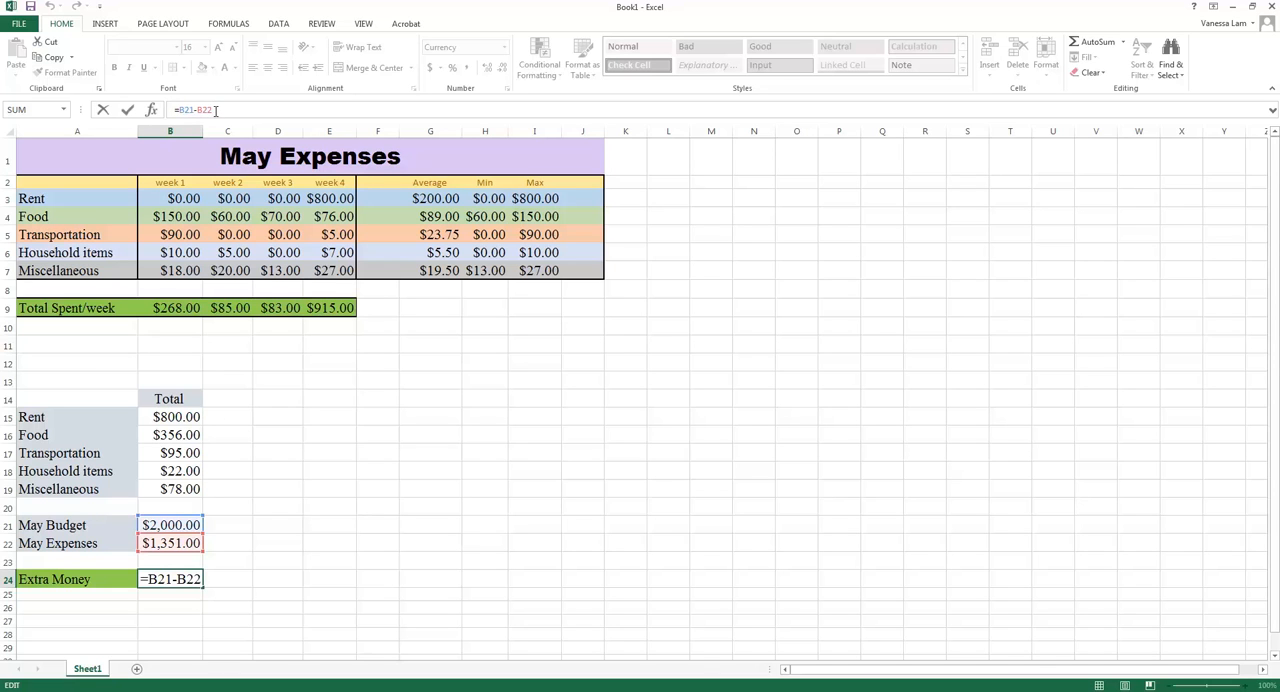
key(Return)
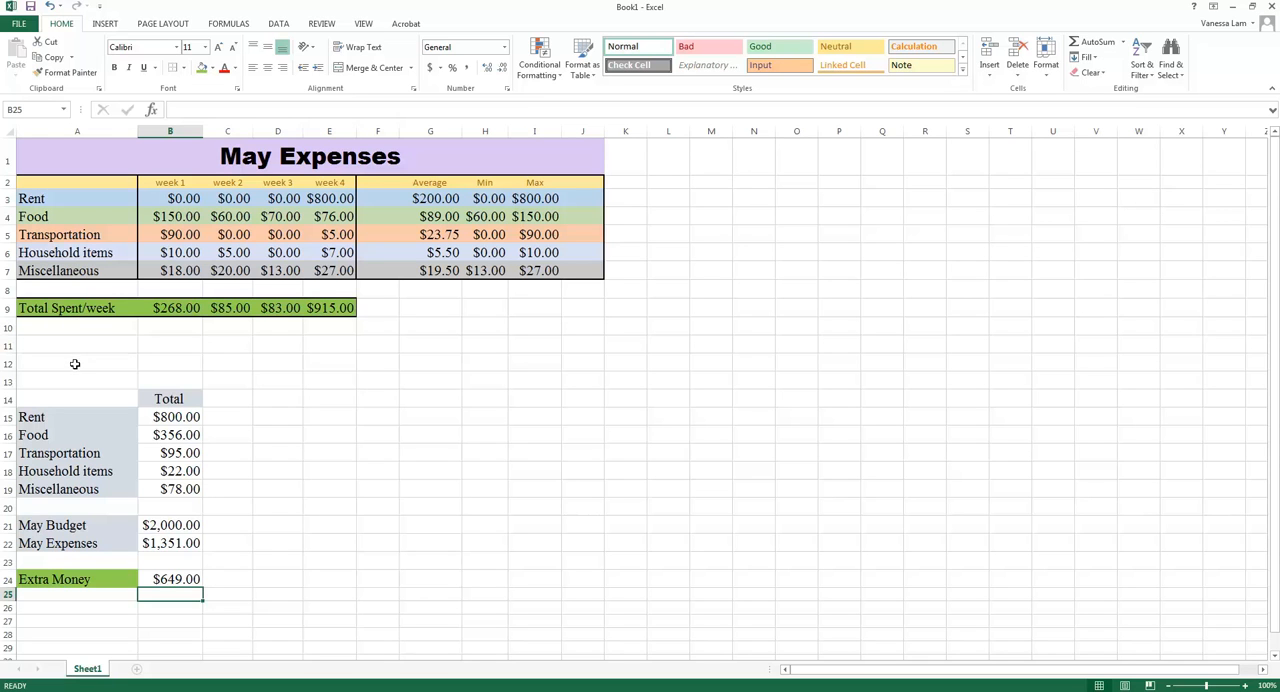
Insert a 2-D pie chart from the category totals in A14:B19.
drag(75, 399, 198, 491)
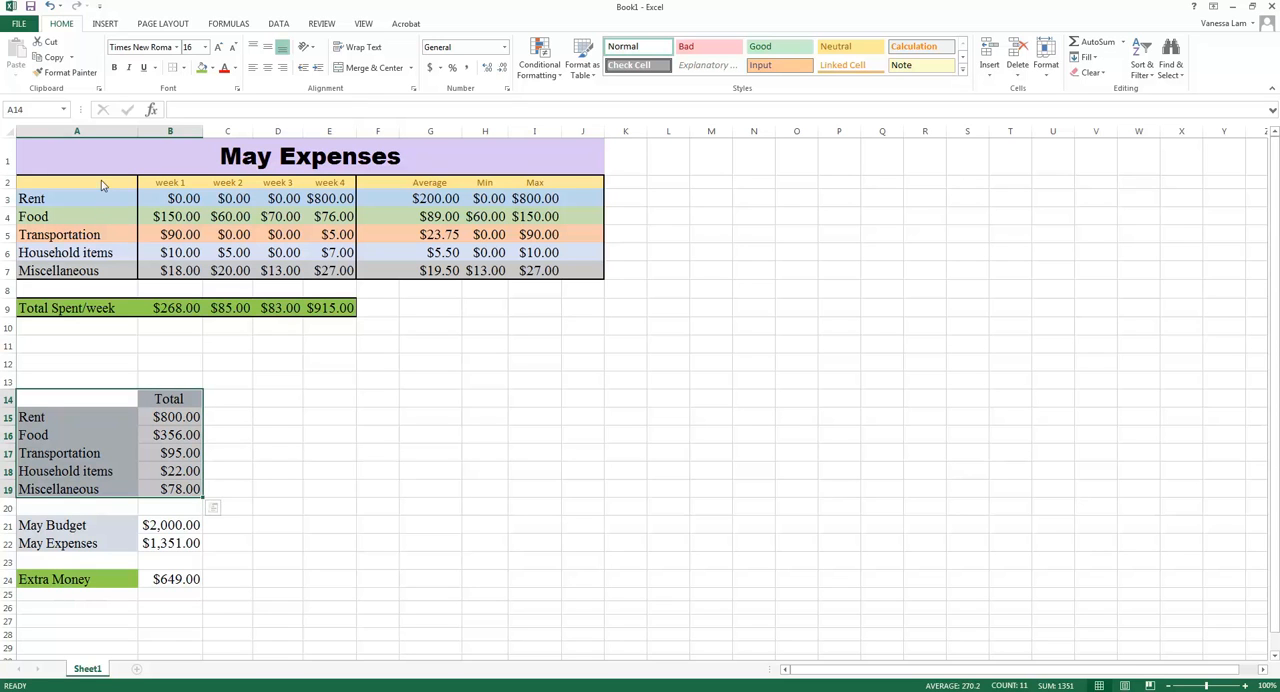
click(106, 26)
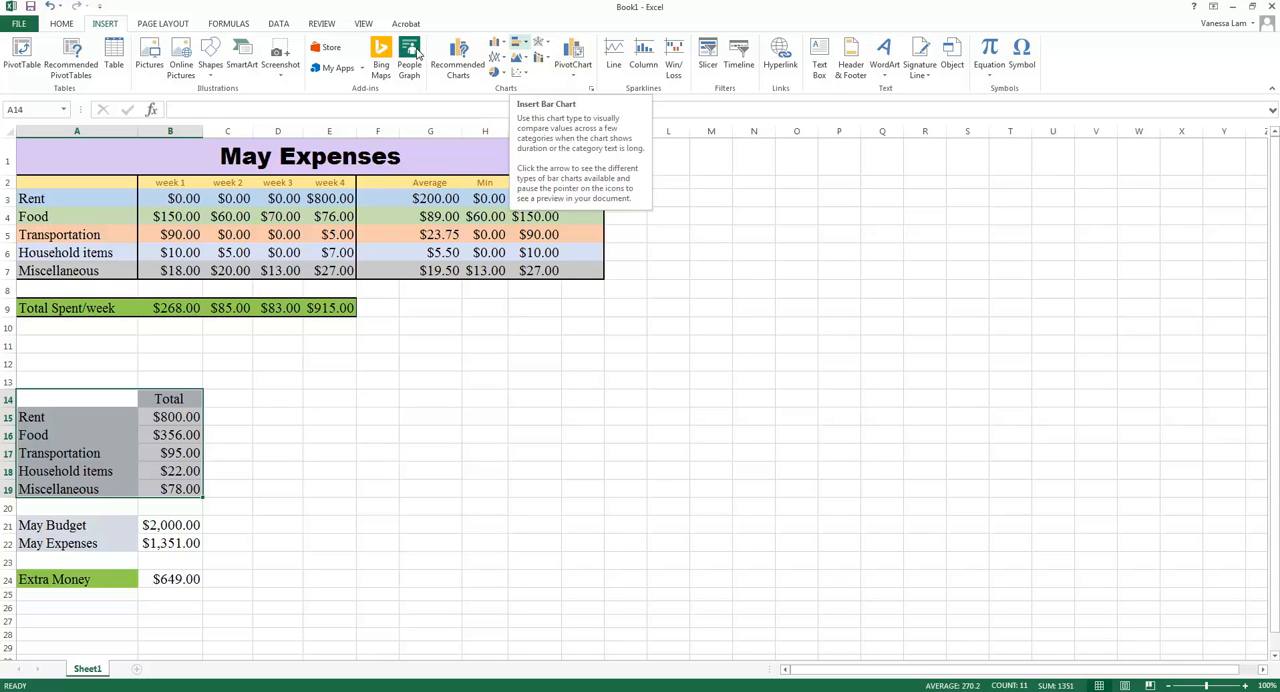
click(487, 75)
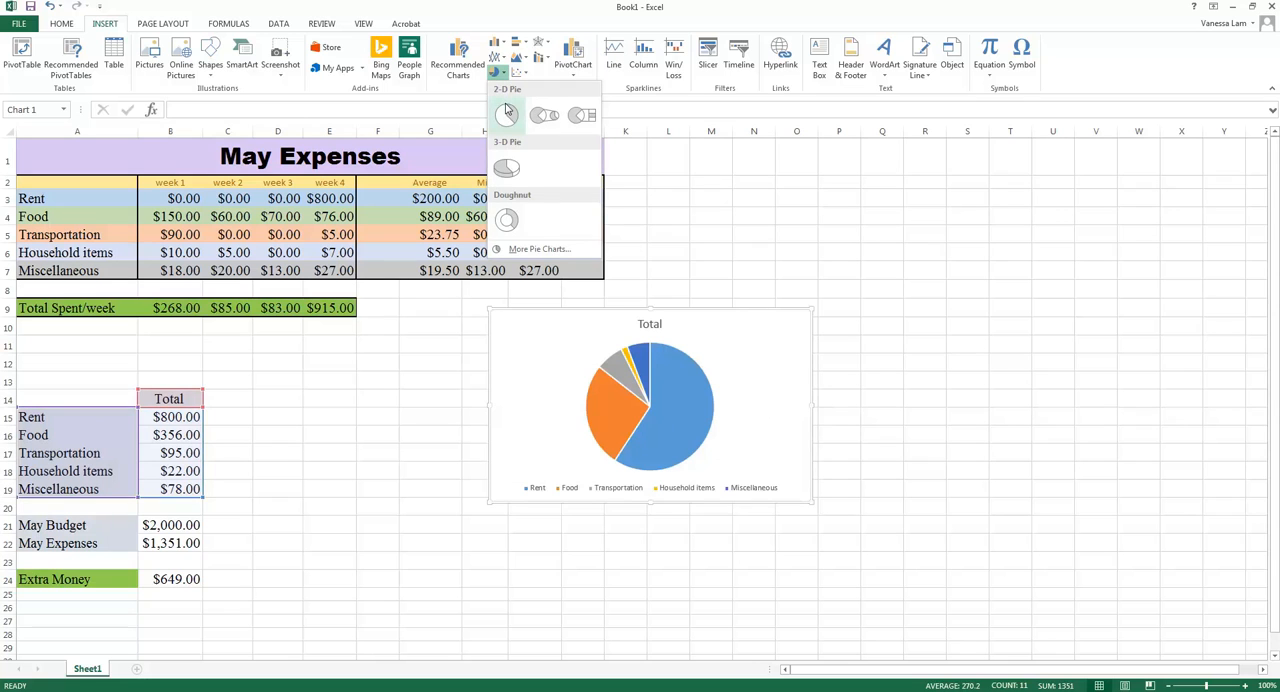
click(507, 114)
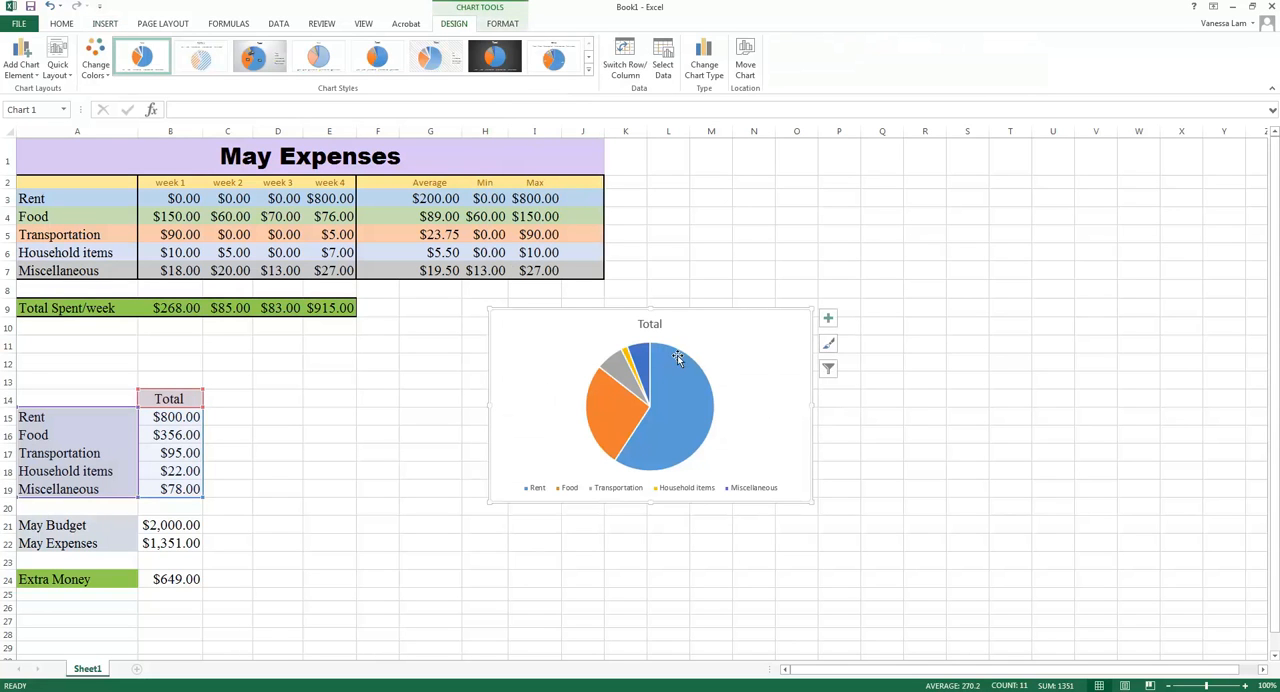
Change the pie chart's title to "May Expenses".
mouse_move(674, 347)
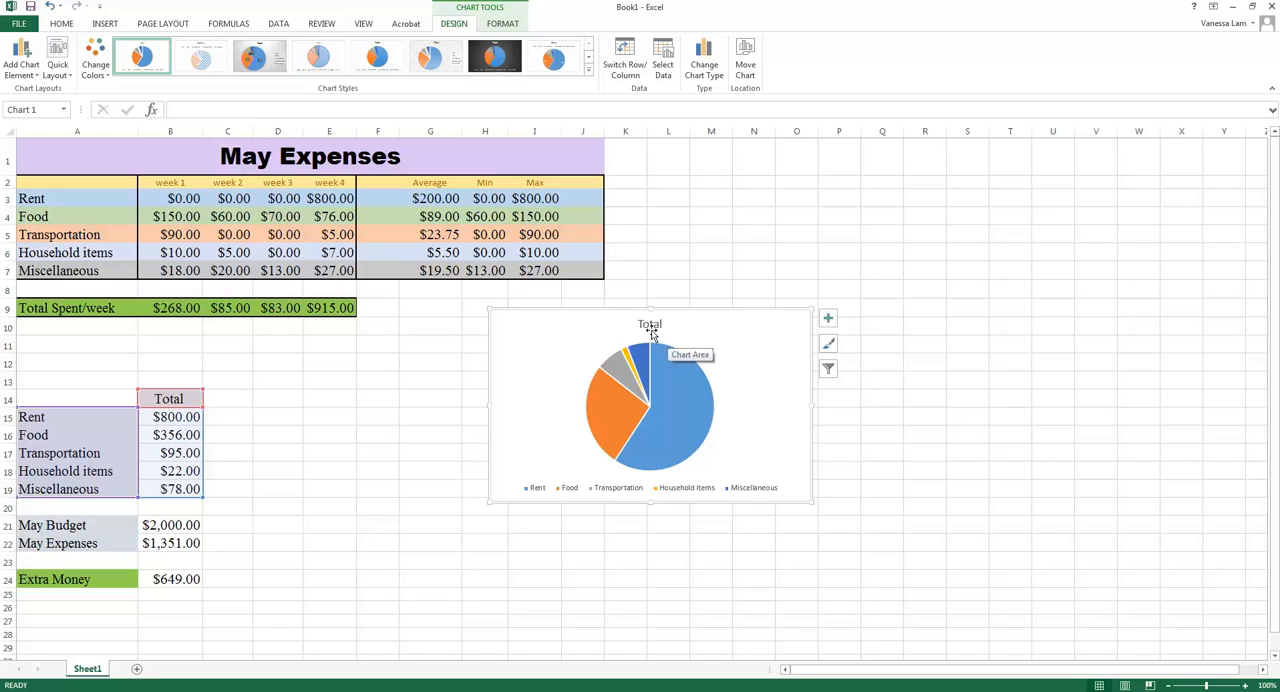
click(651, 324)
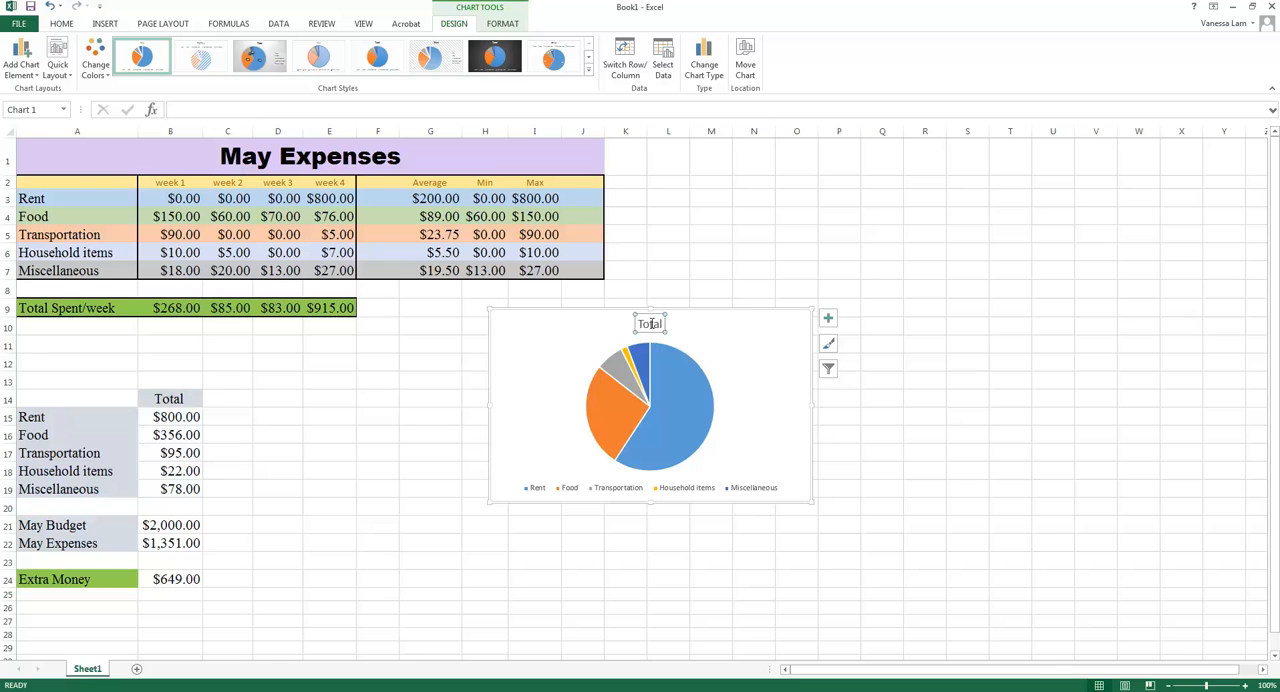
click(654, 324)
key(BackSpace)
key(BackSpace)
key(BackSpace)
key(BackSpace)
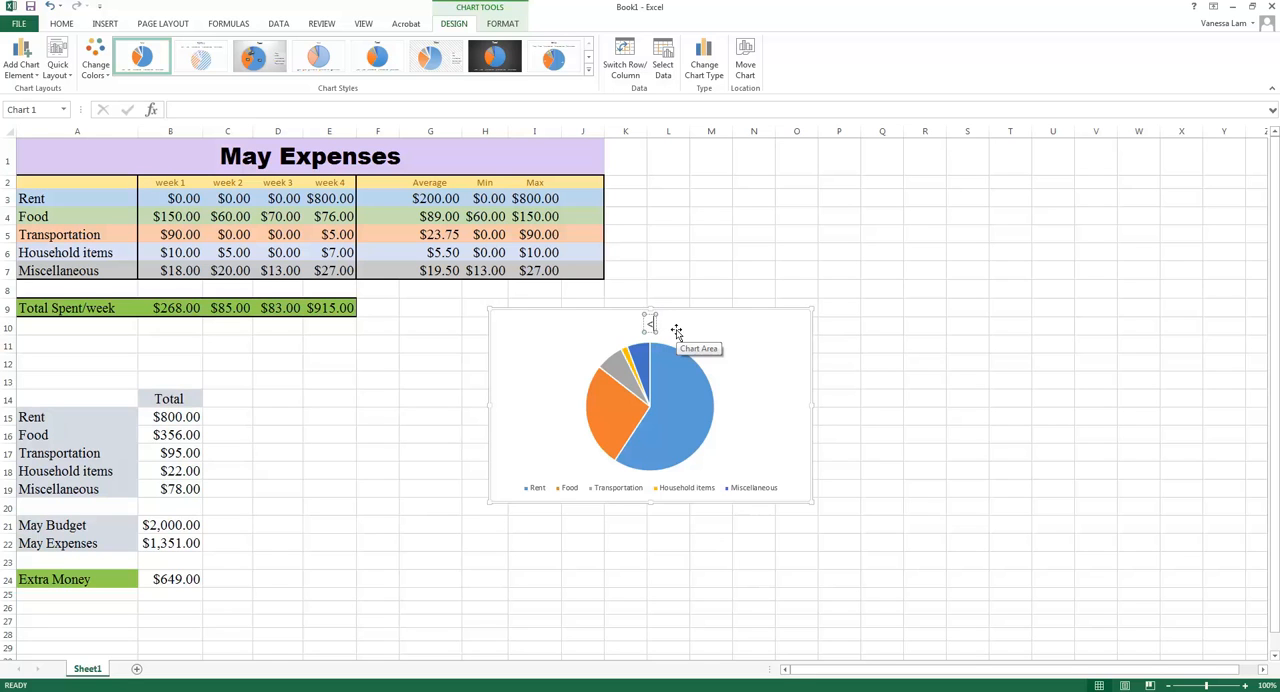
text(May Expe)
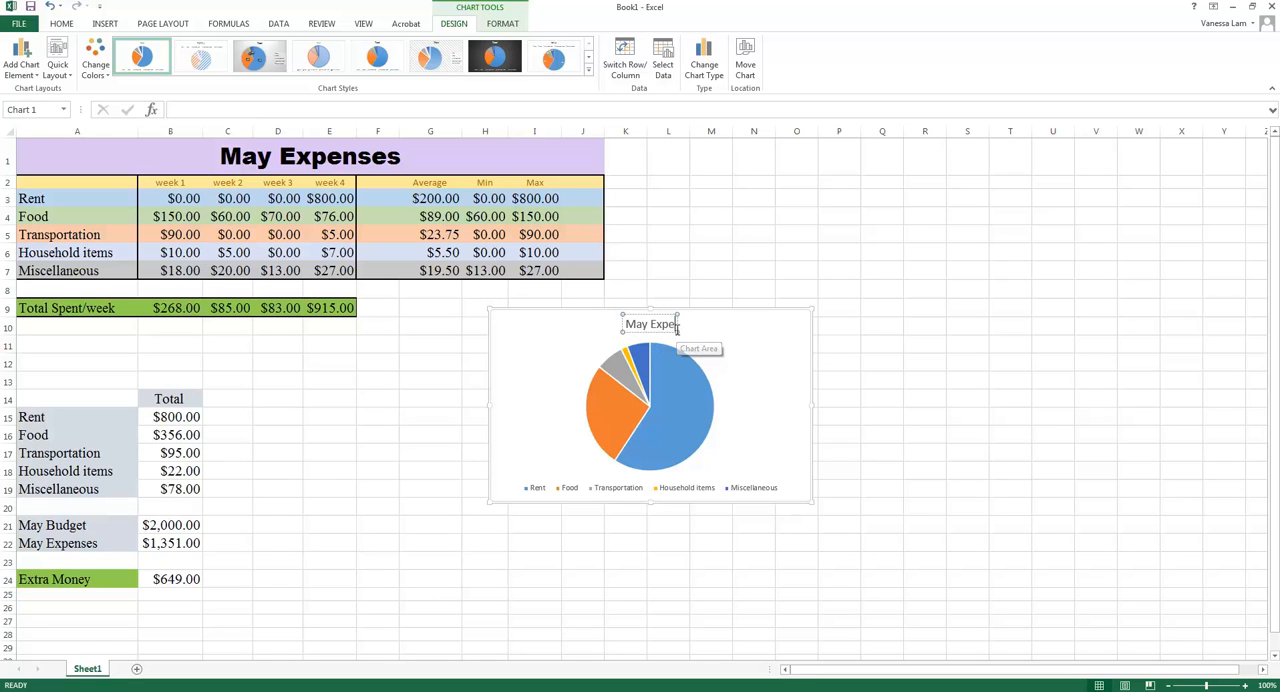
text(nses)
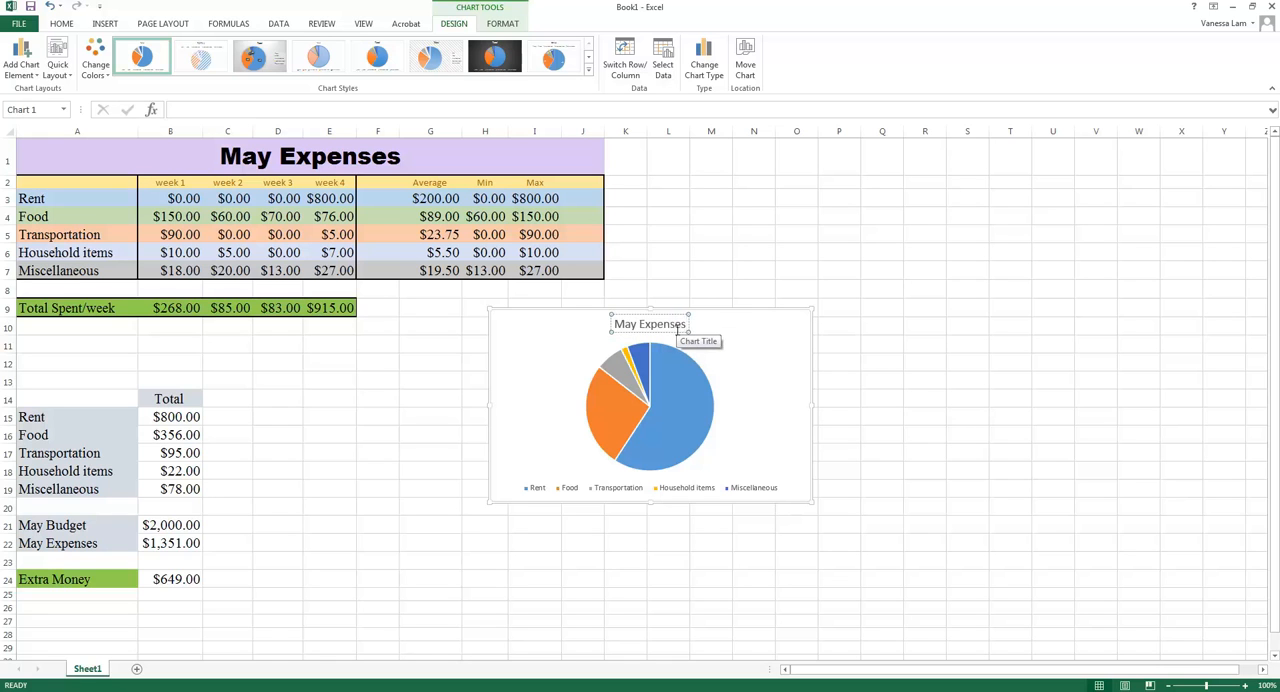
click(748, 347)
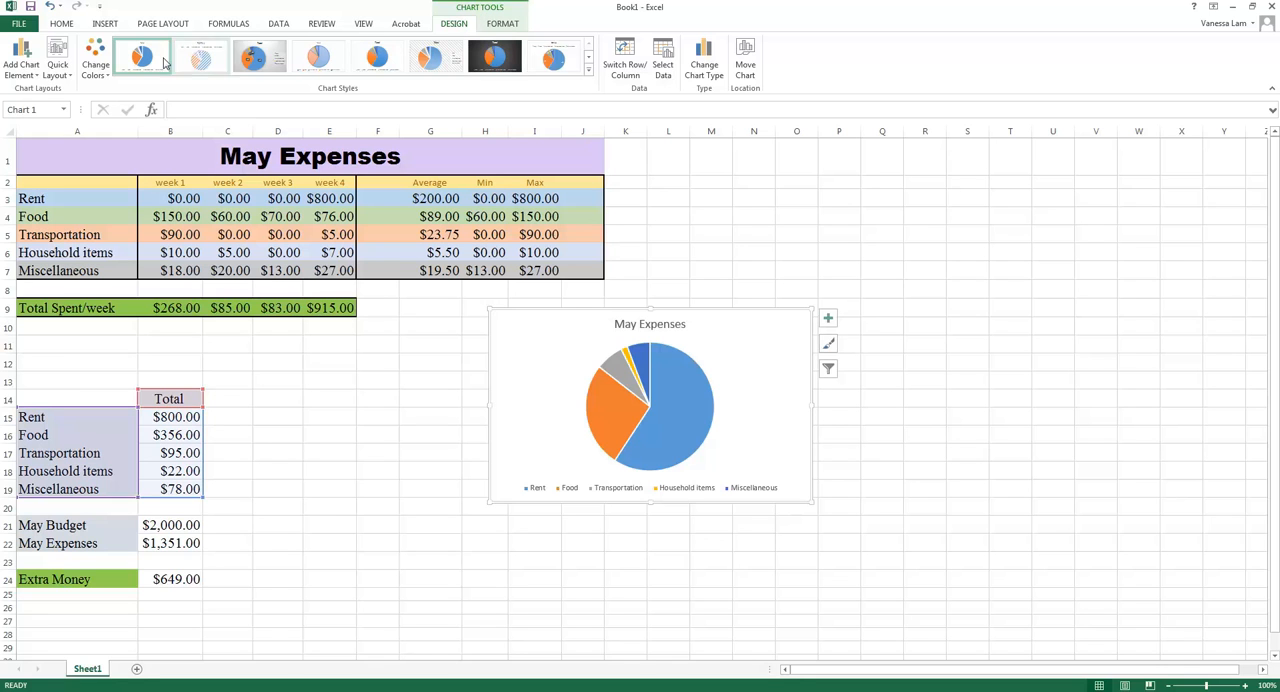
click(36, 78)
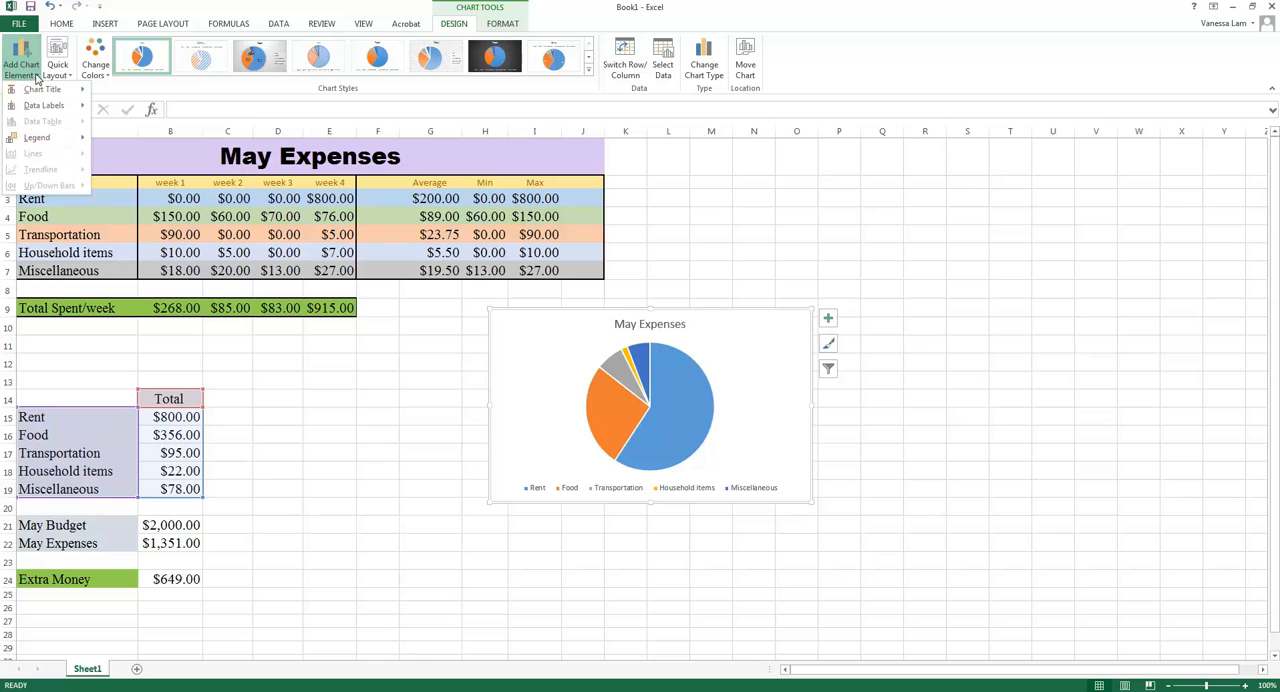
mouse_move(38, 92)
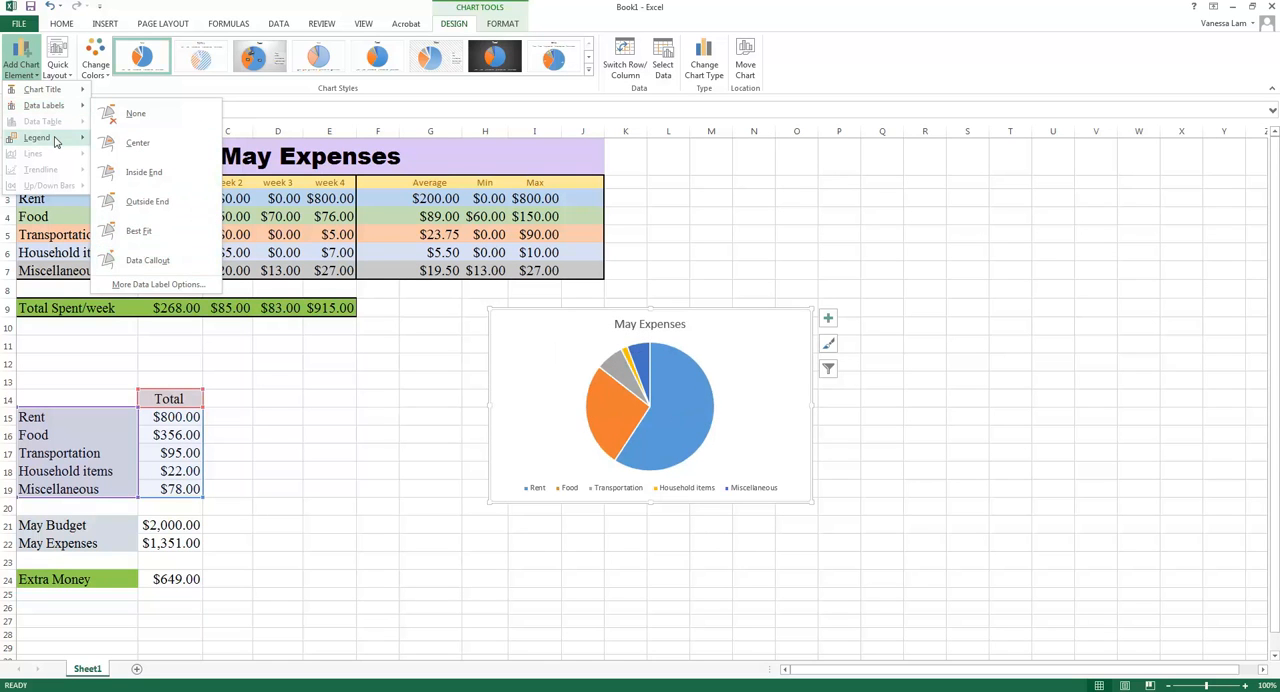
mouse_move(40, 137)
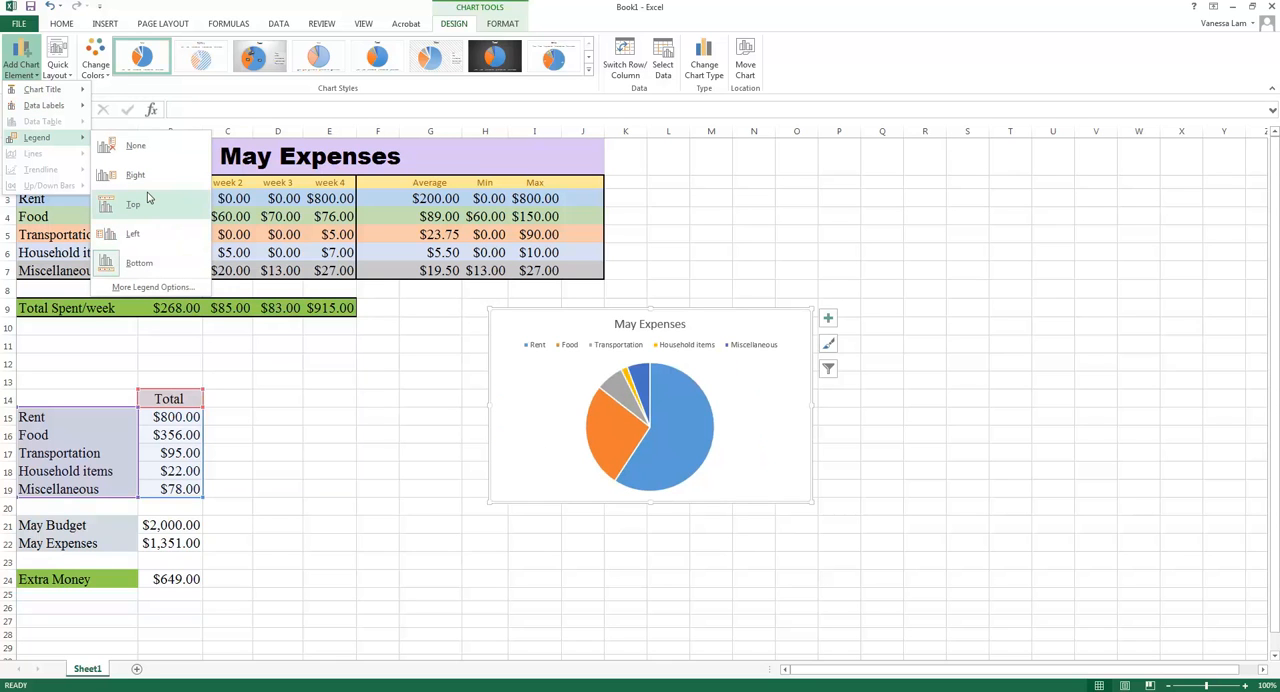
click(32, 75)
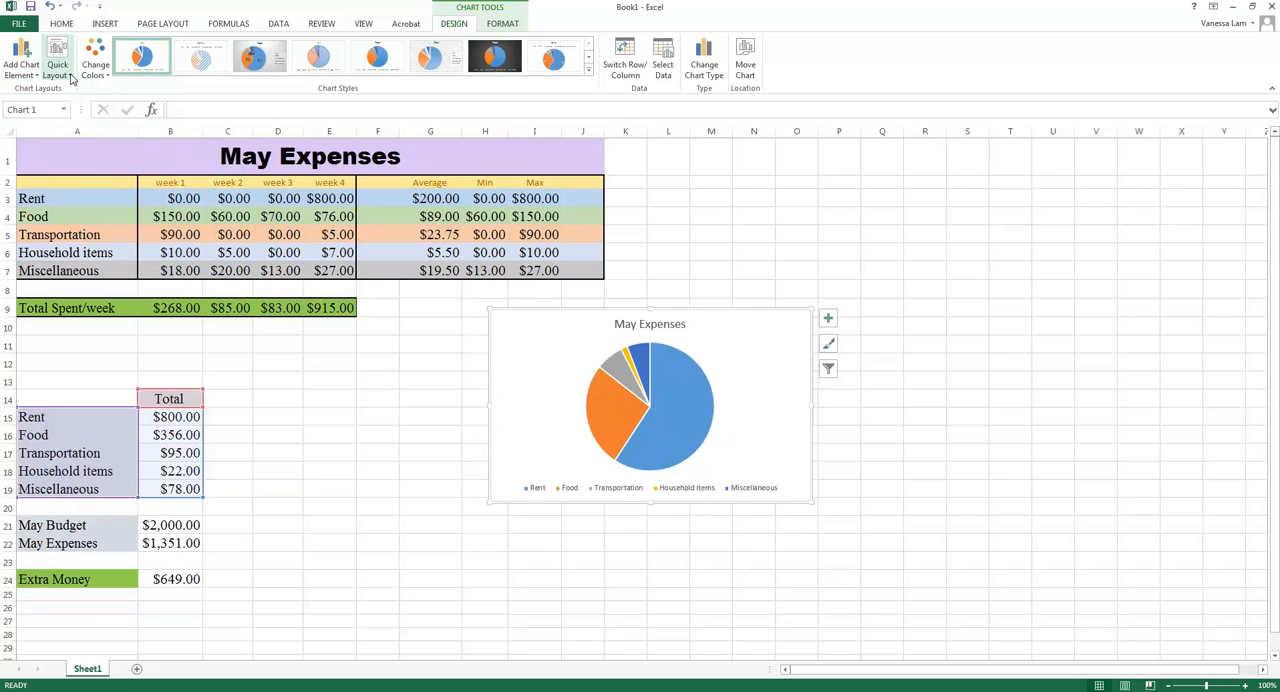
click(71, 79)
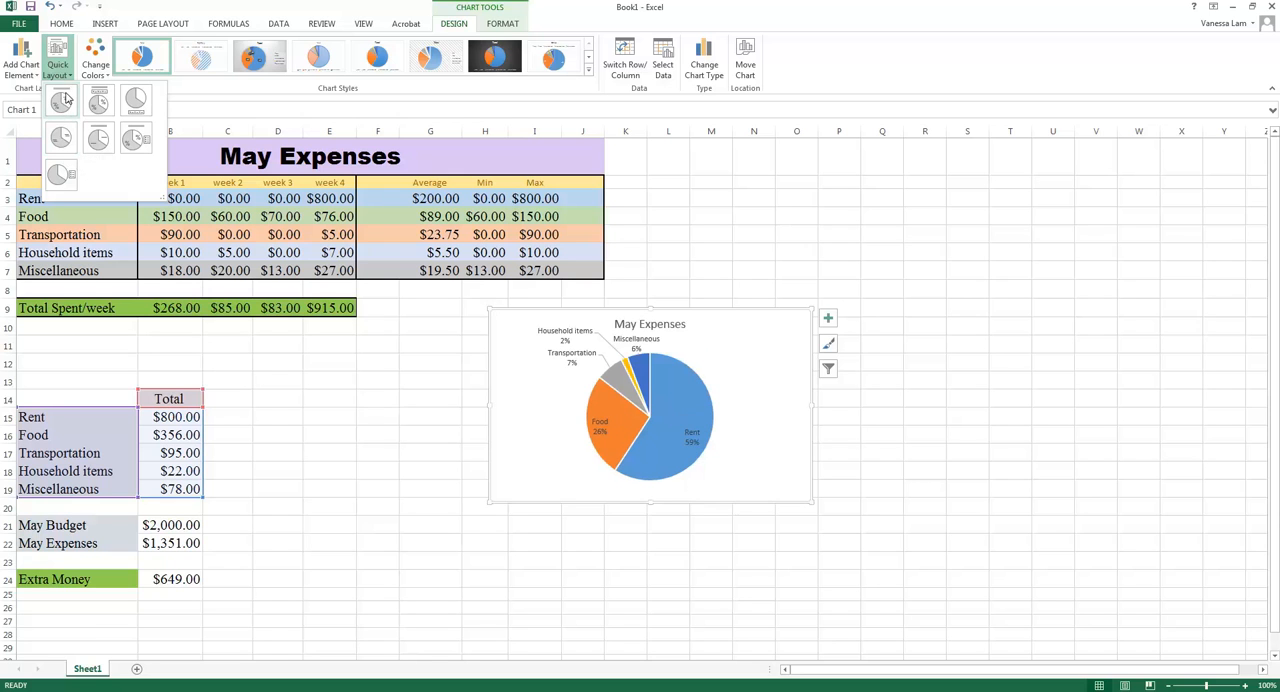
Recolour the pie chart with the colourful green, blue and yellow palette and apply the dark-background chart style.
click(110, 77)
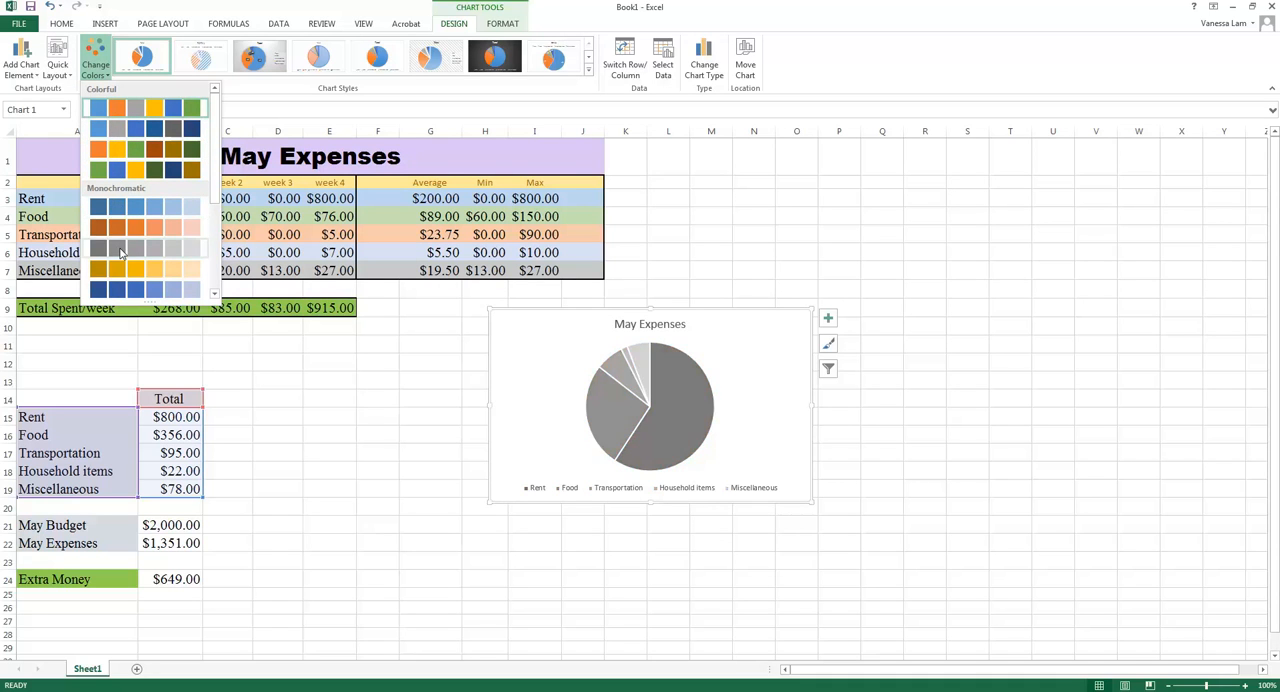
click(109, 171)
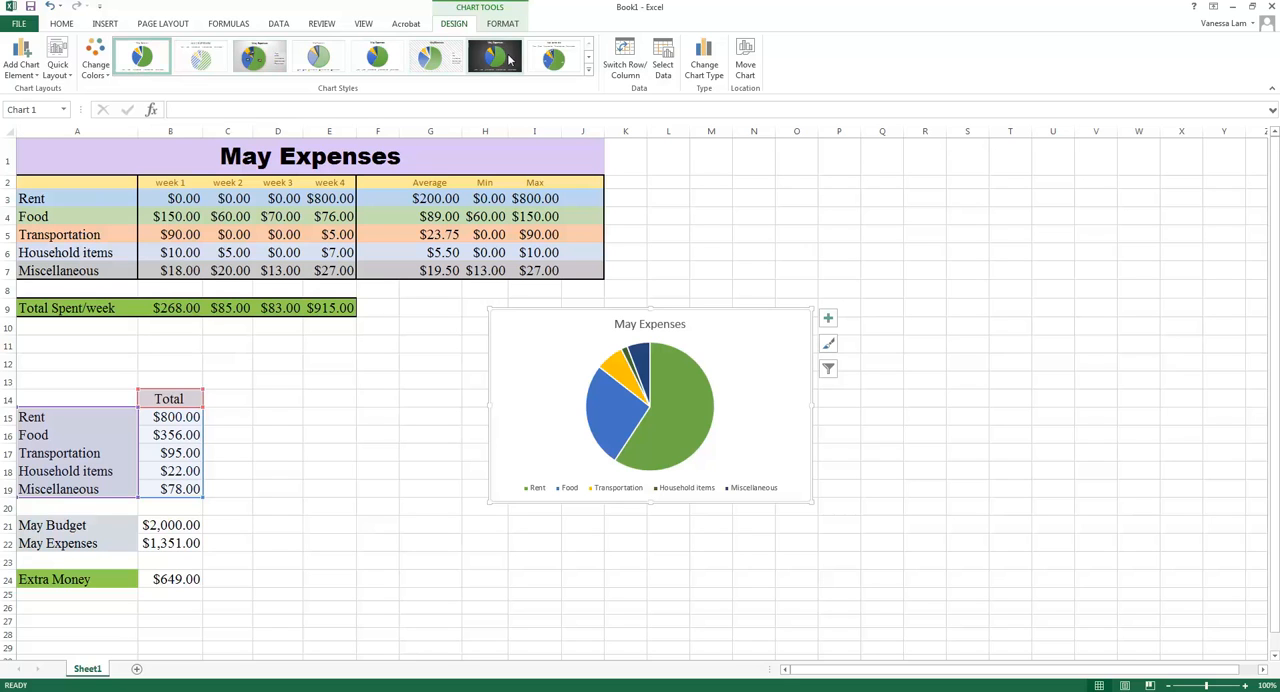
click(589, 75)
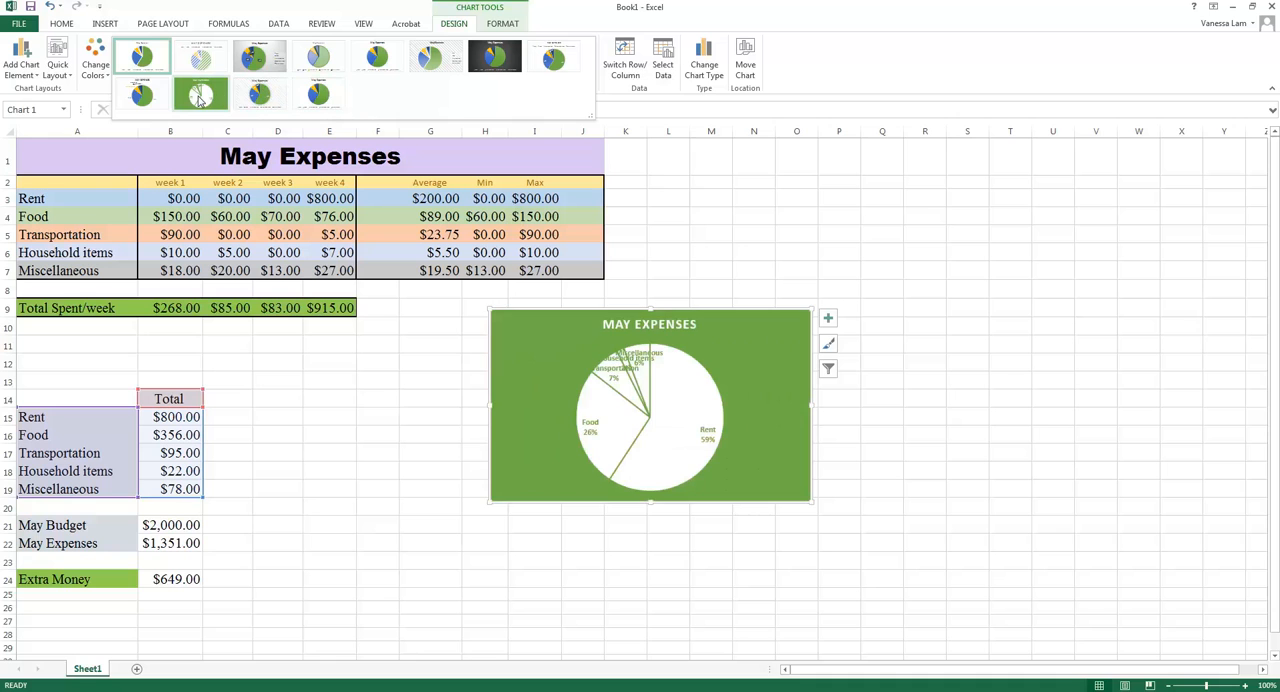
click(496, 57)
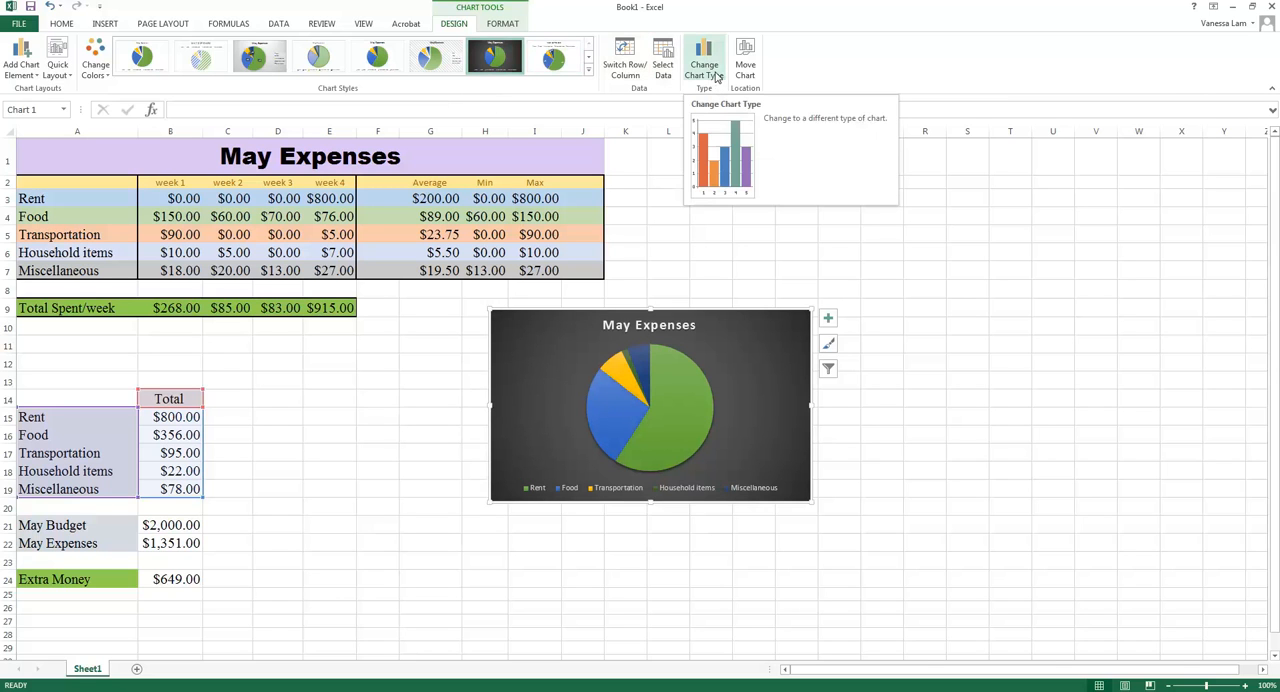
Change the chart type to Clustered Column, using the variant with a differently coloured column for each expense category.
click(716, 77)
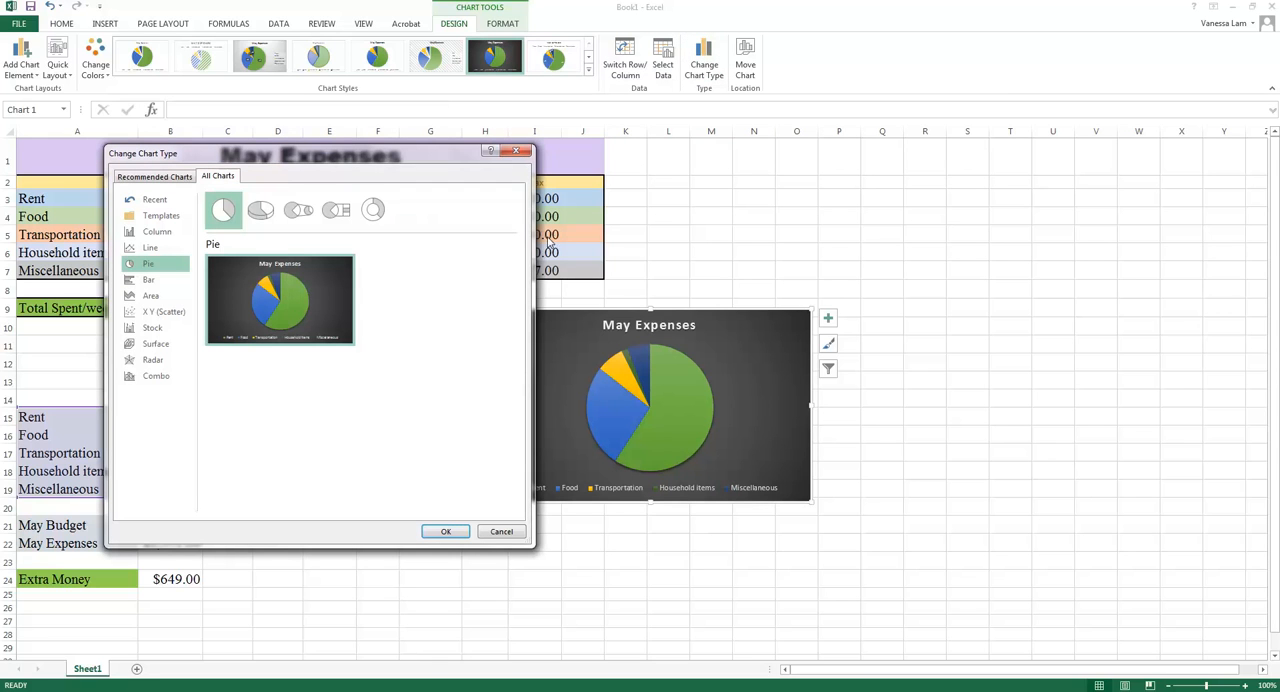
mouse_move(302, 305)
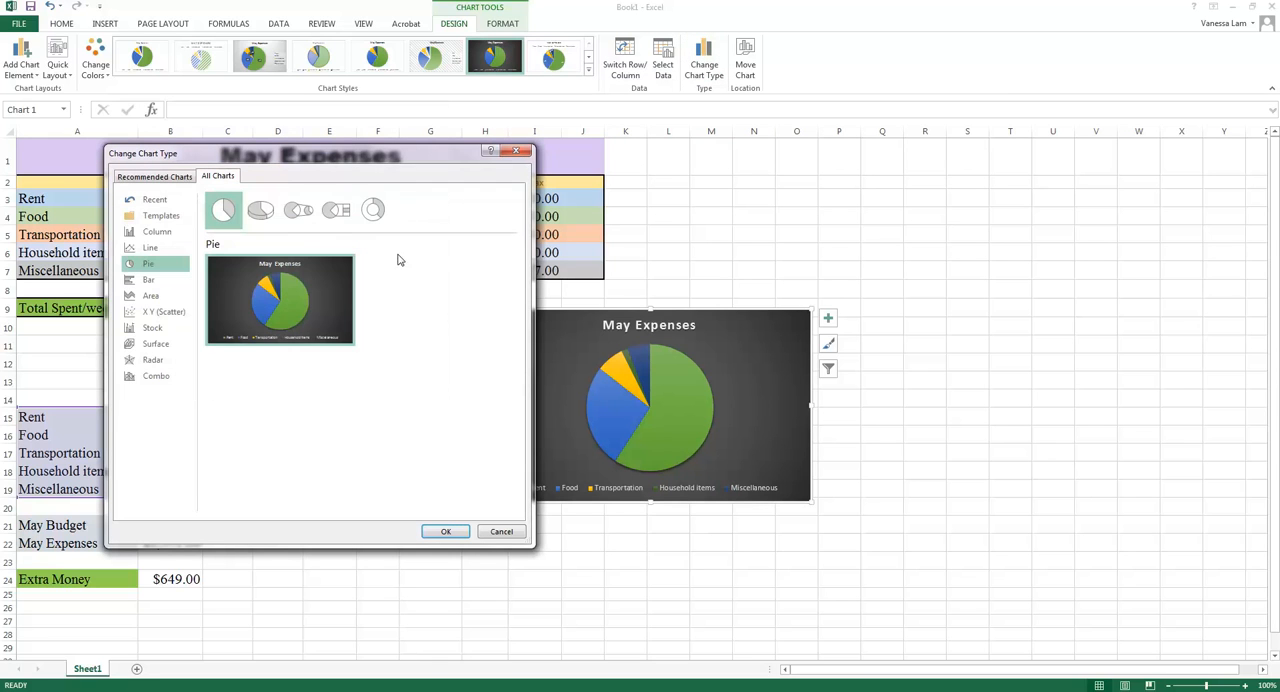
click(168, 237)
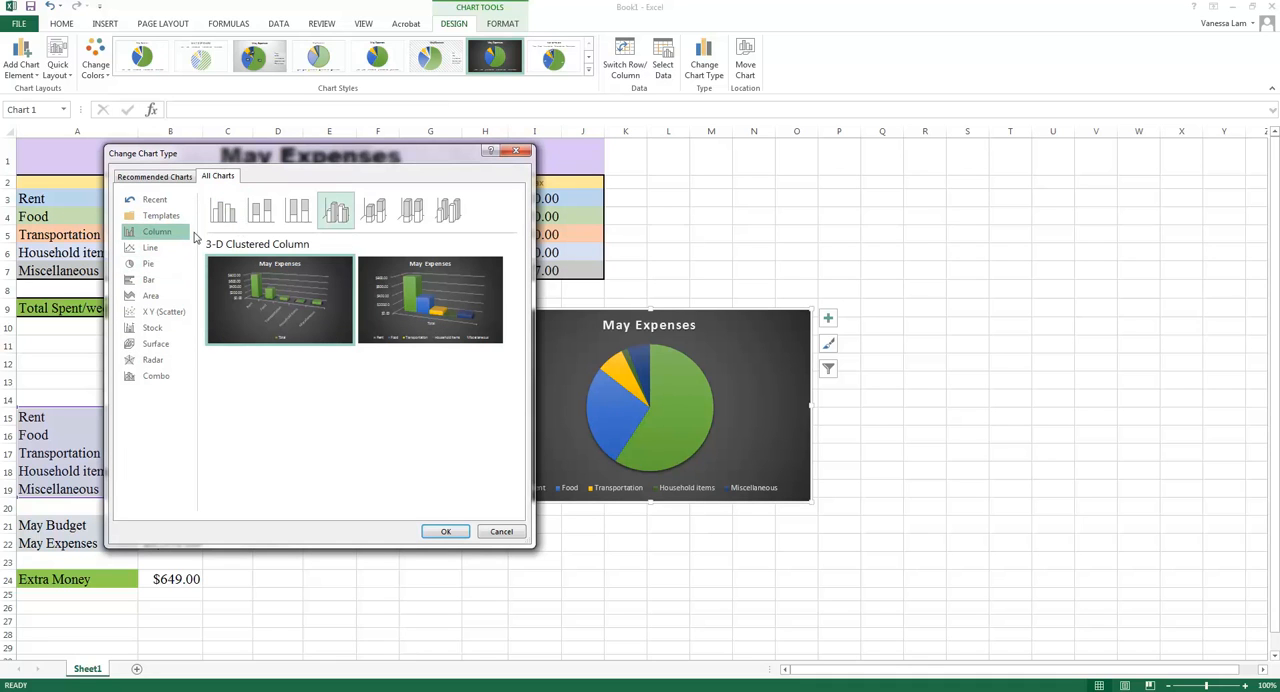
click(256, 214)
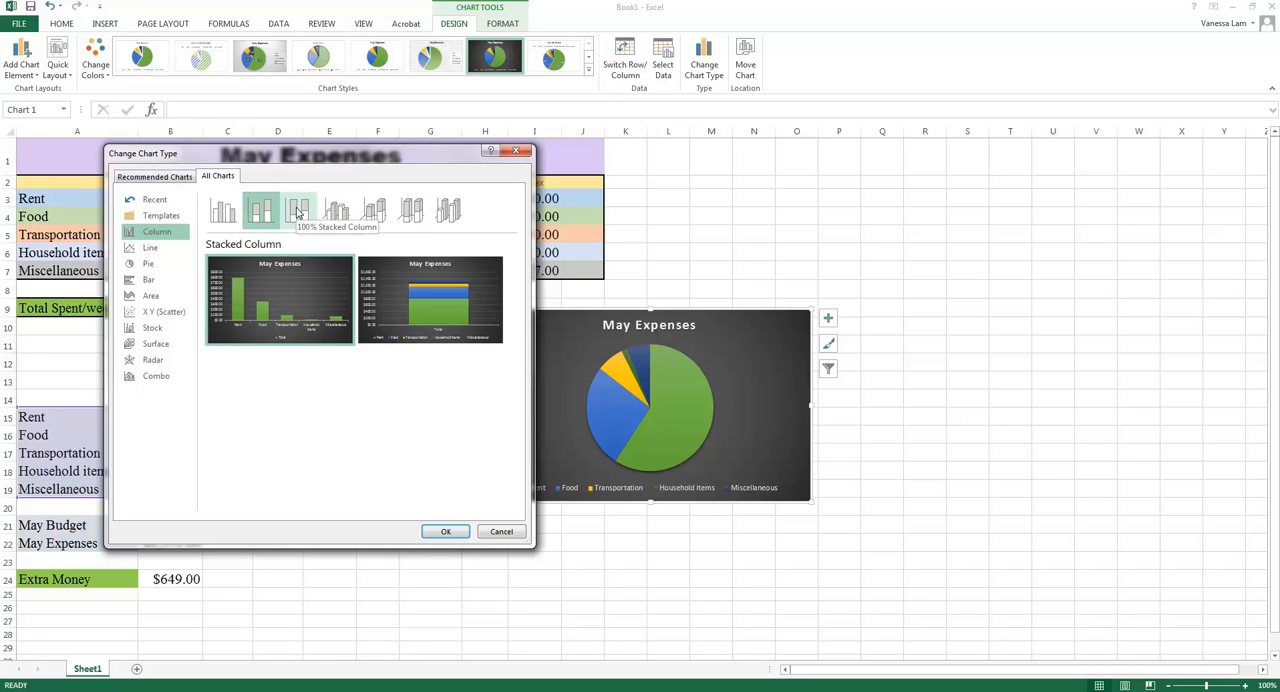
click(298, 212)
click(334, 212)
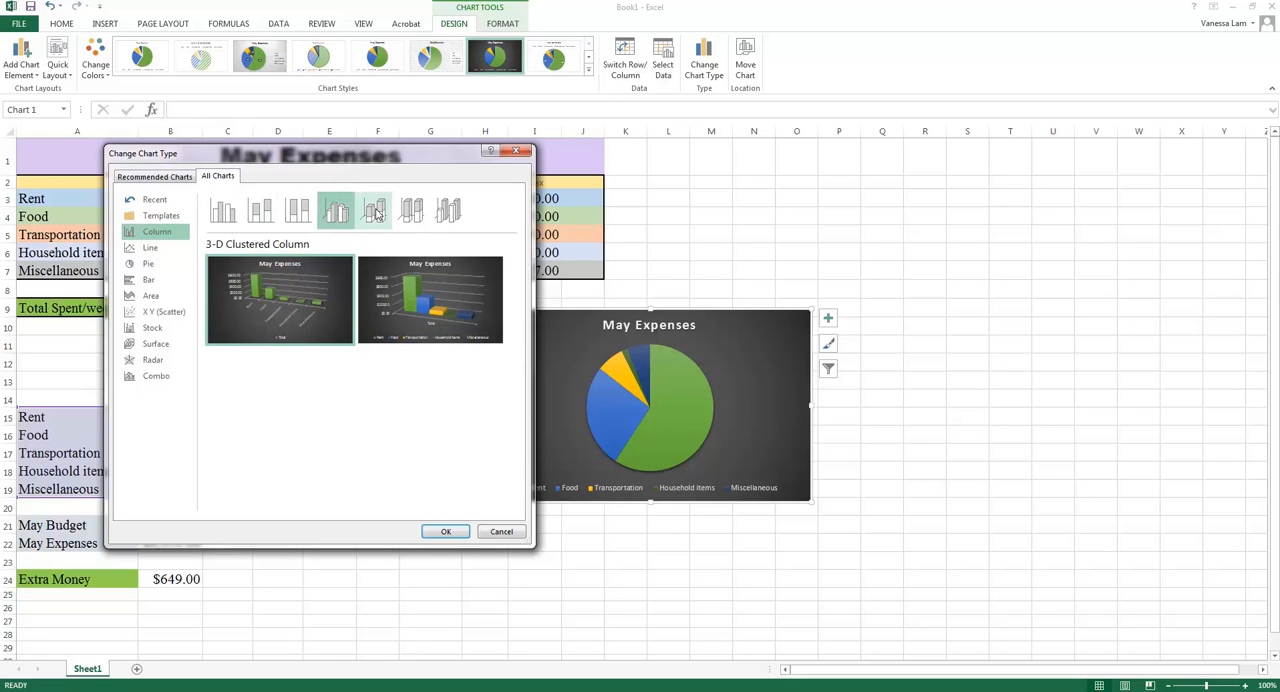
click(376, 212)
click(411, 212)
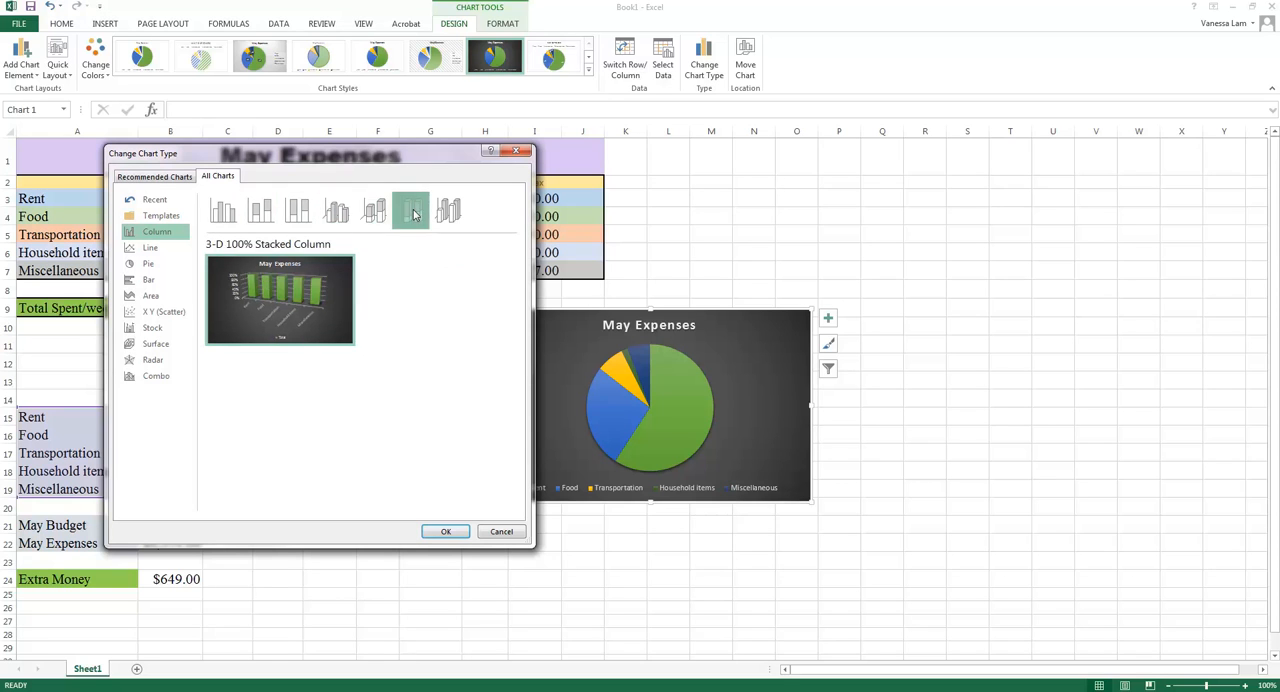
click(449, 214)
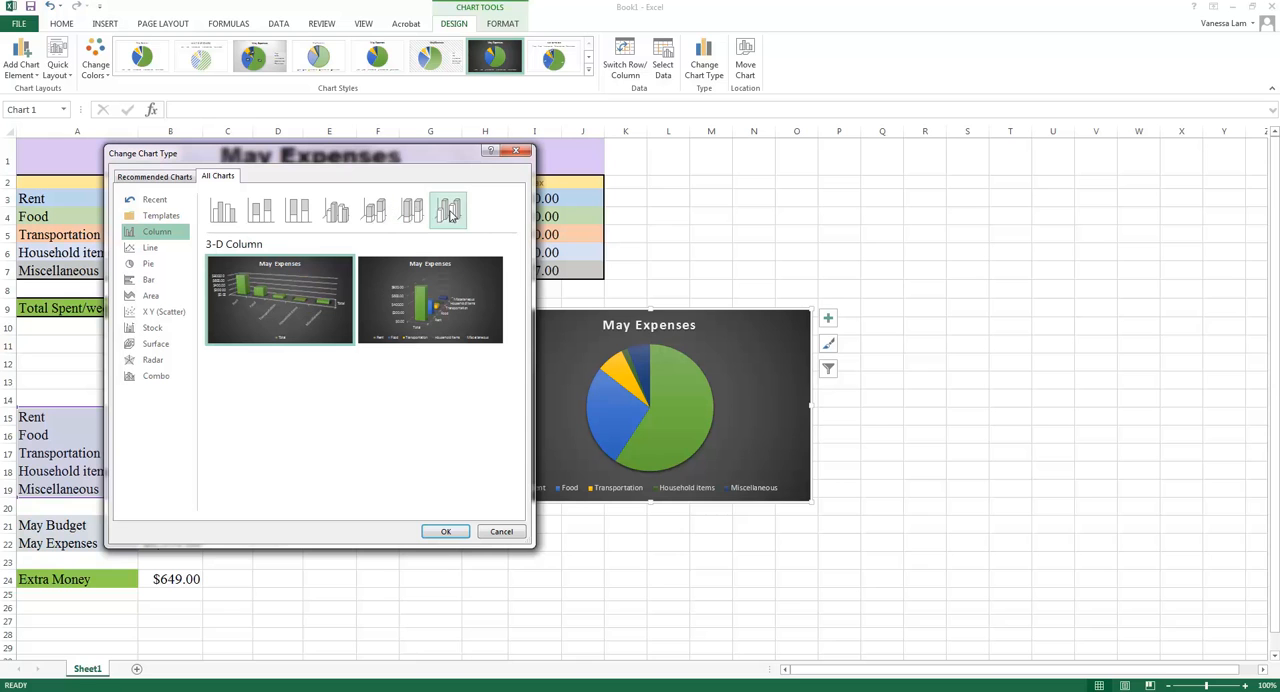
click(226, 212)
mouse_move(424, 301)
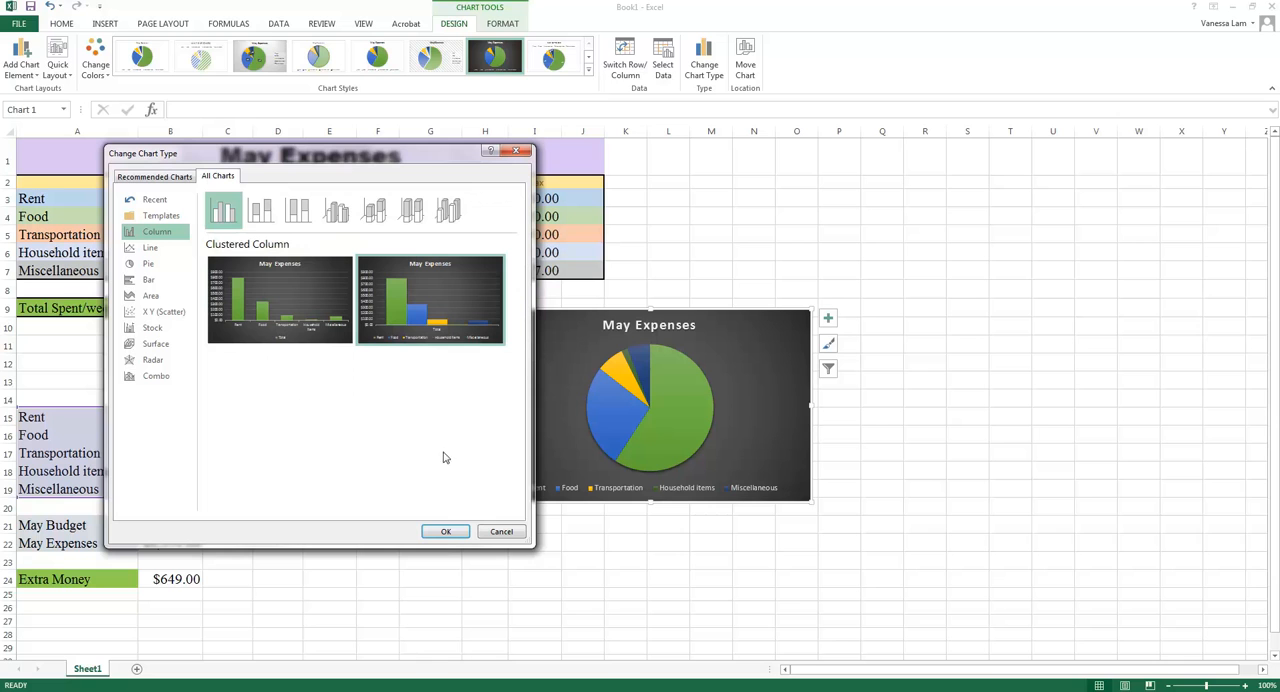
click(445, 532)
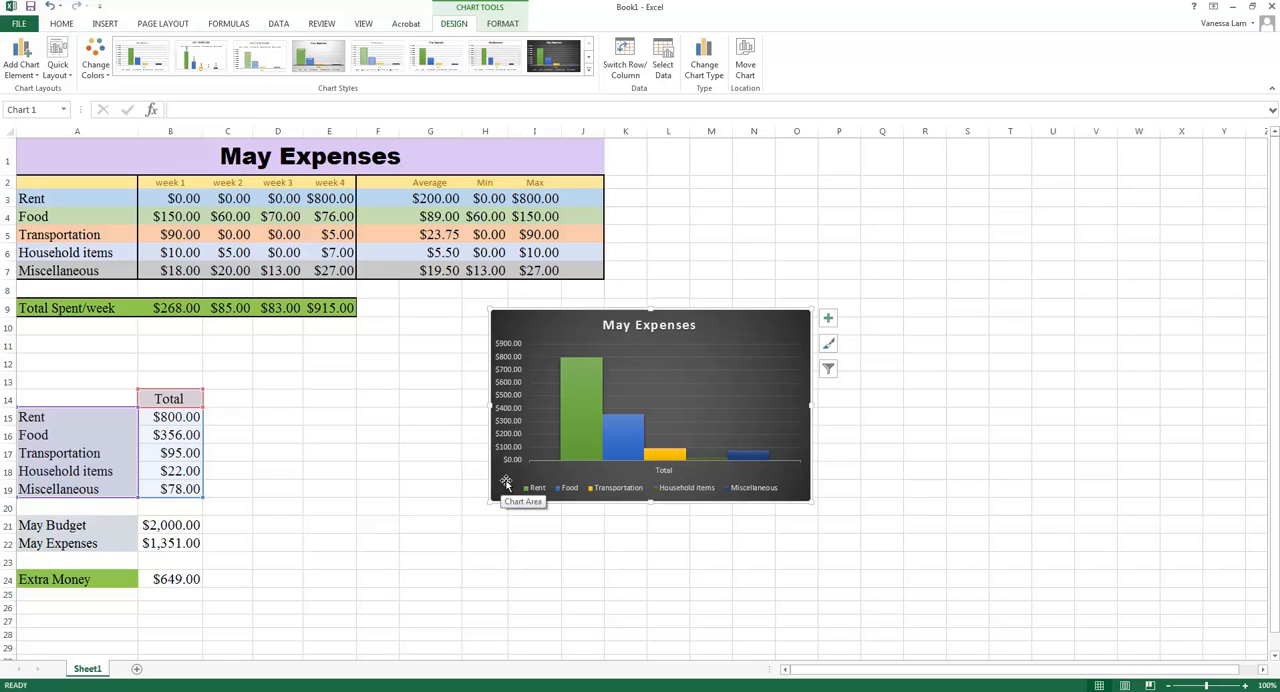
Shift the column chart closer to the totals table and move it to a new sheet named "May Chart".
mouse_move(506, 483)
mouse_down()
mouse_move(362, 515)
mouse_move(253, 518)
mouse_move(252, 556)
mouse_move(401, 484)
mouse_up()
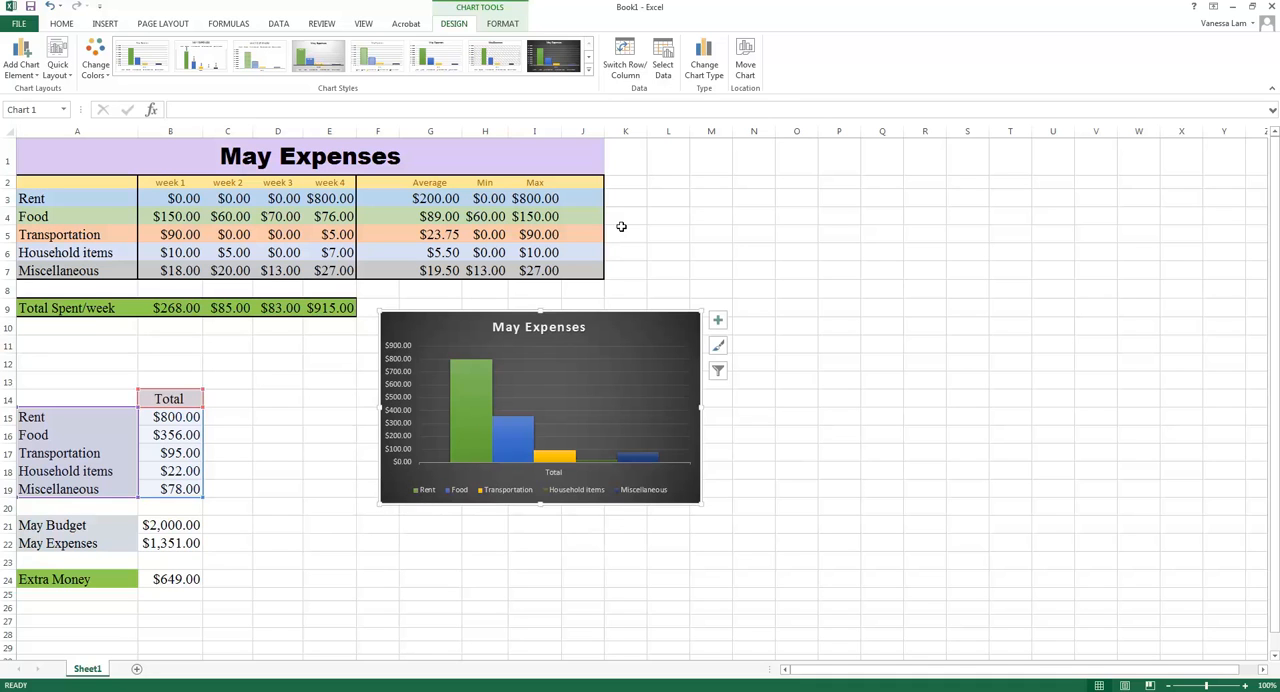
click(745, 66)
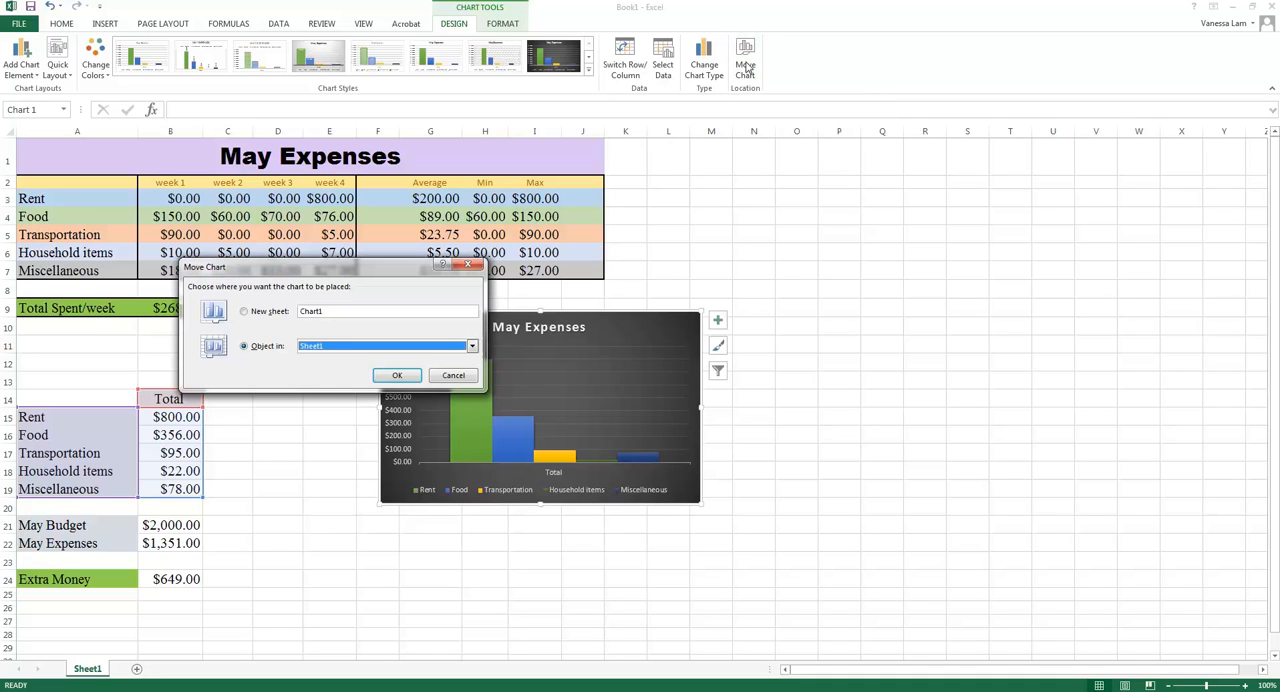
click(246, 313)
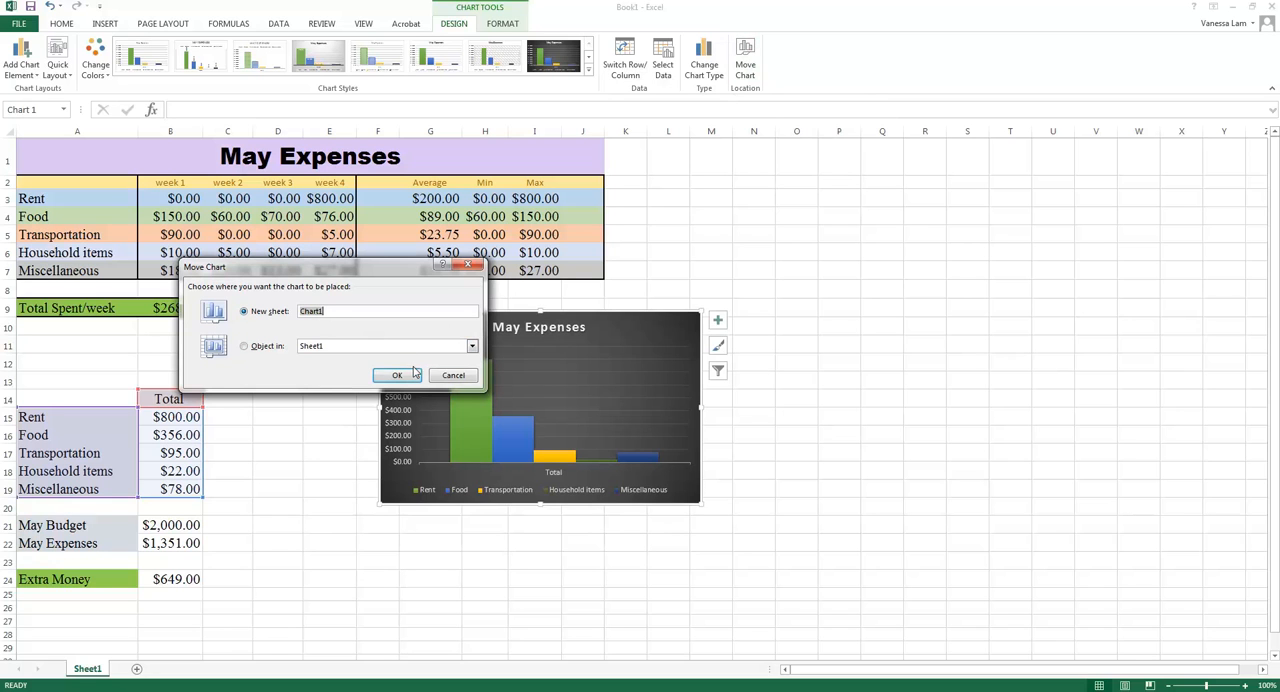
text(May Chart)
click(398, 375)
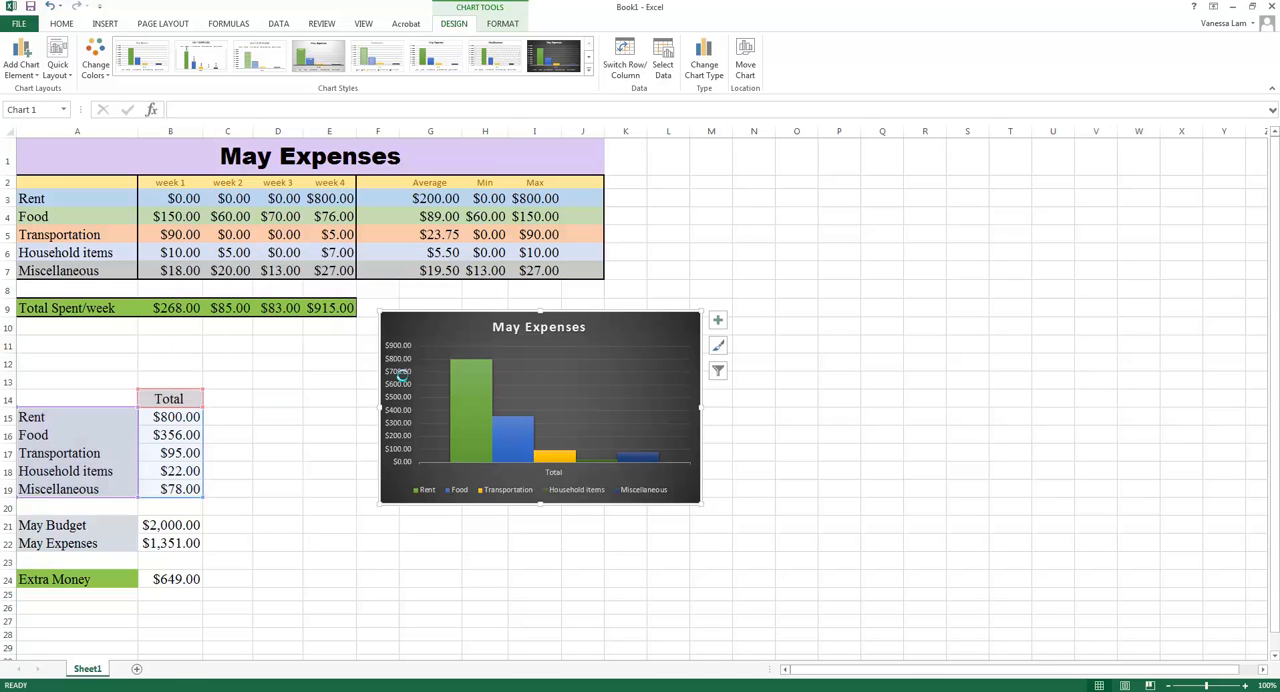